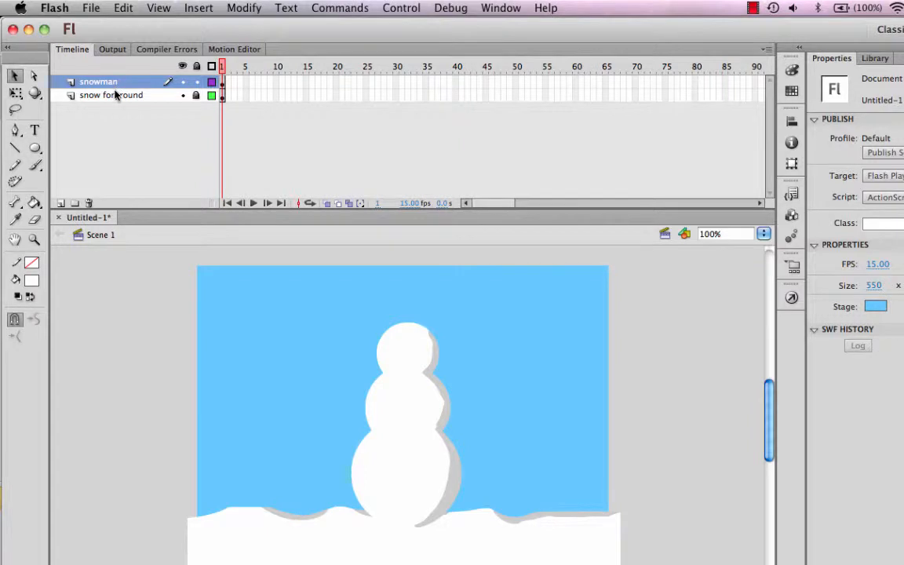
- Hide and show the snowman layer several times to check which artwork it holds
click(182, 81)
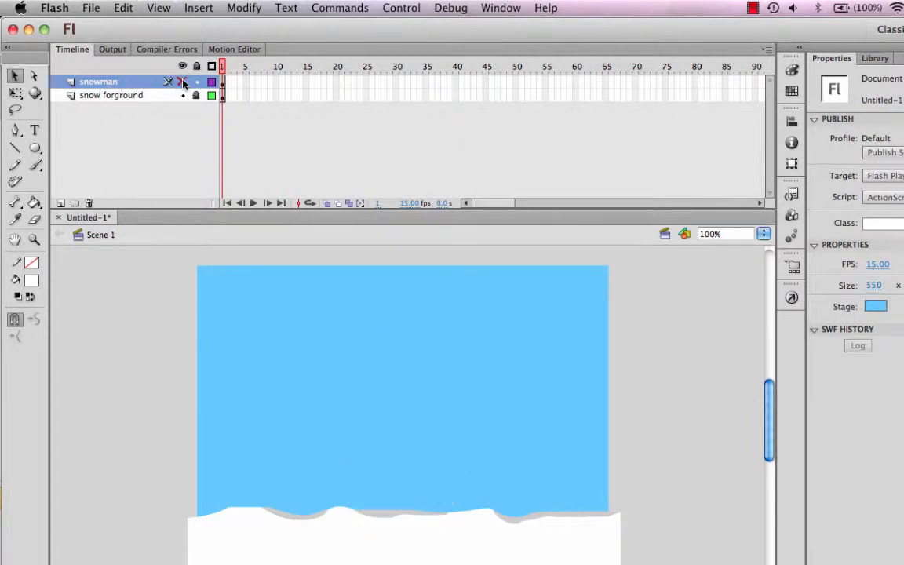
click(182, 81)
click(183, 82)
click(182, 82)
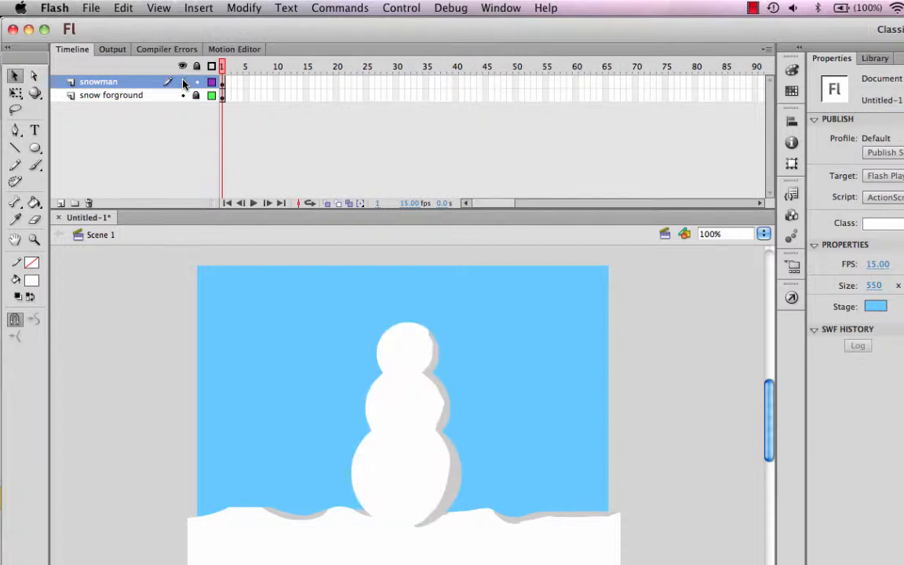
click(182, 82)
click(183, 82)
- Convert all artwork on the snowman layer to a Movie Clip symbol named "snowman" with centre registration
click(98, 84)
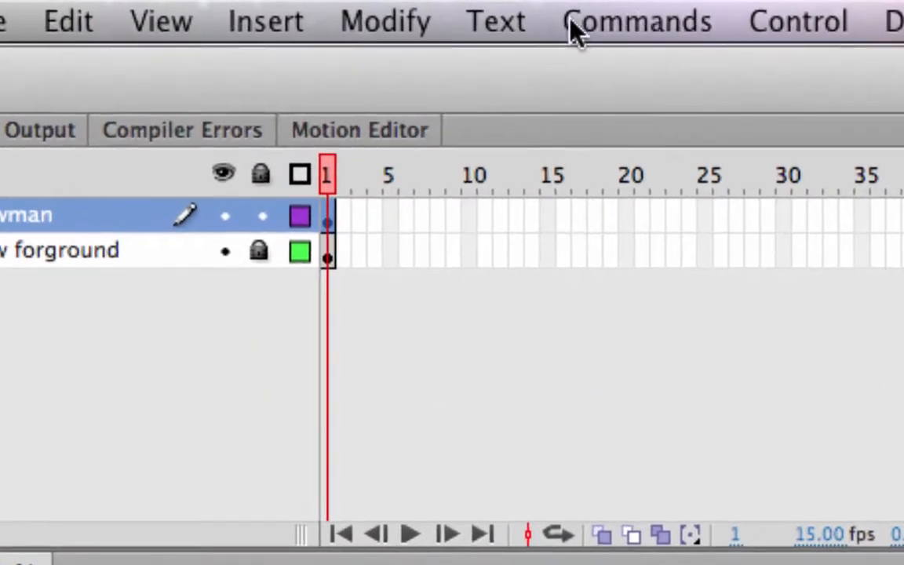
click(394, 26)
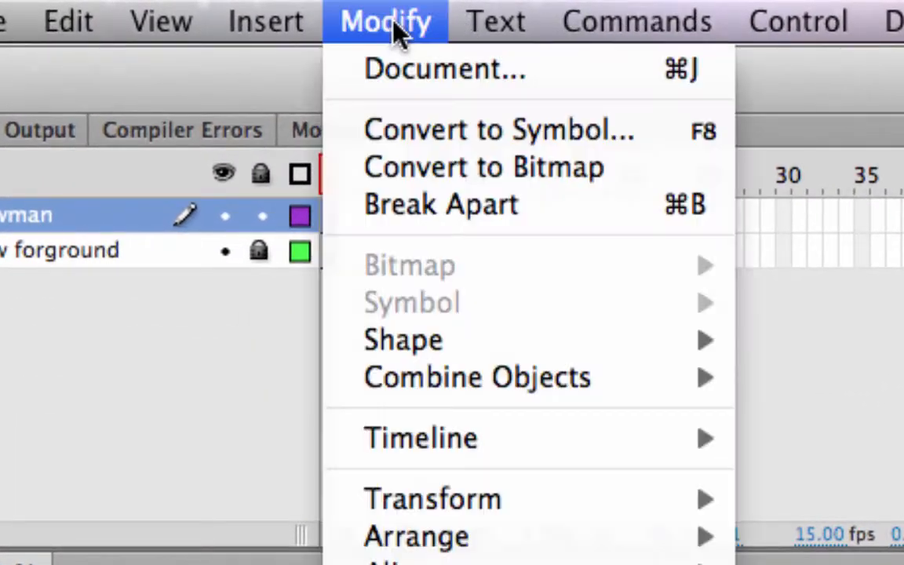
click(427, 145)
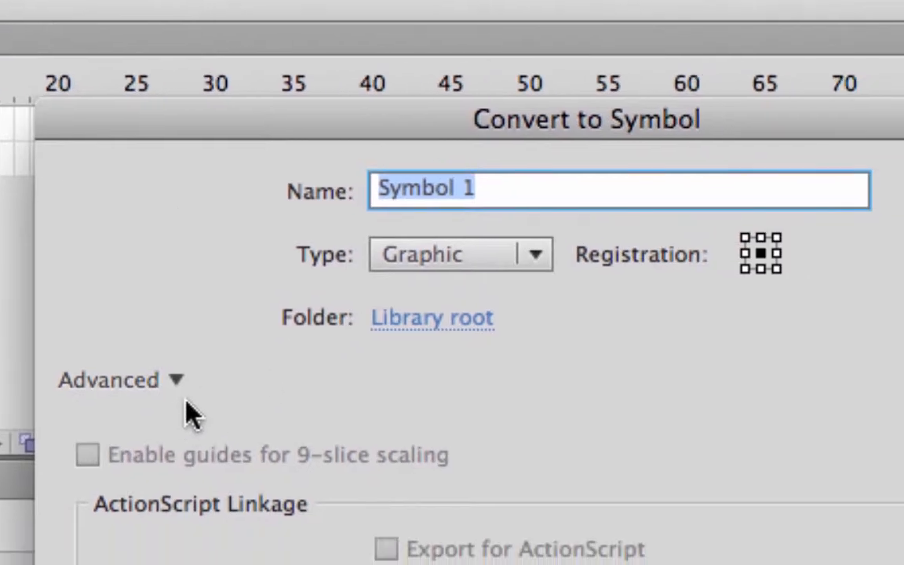
click(173, 380)
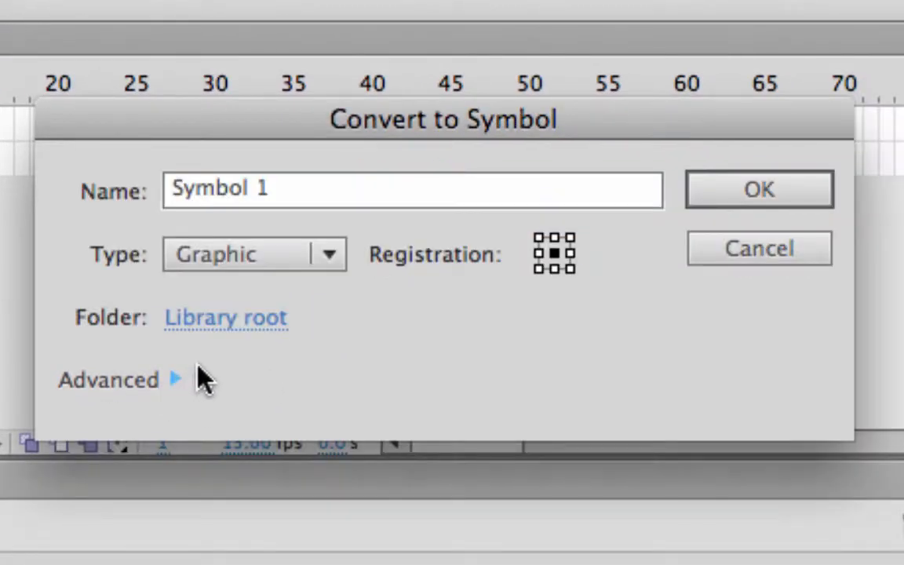
click(333, 259)
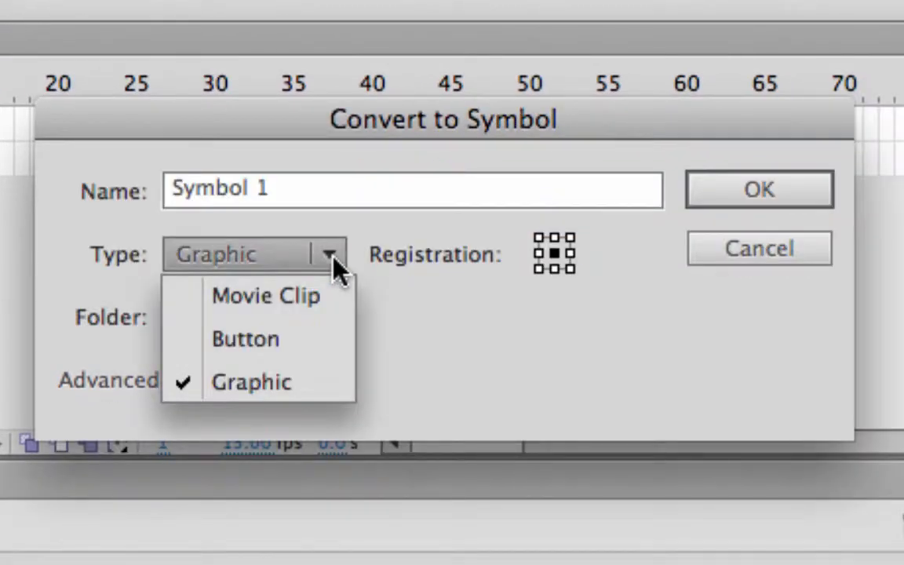
click(339, 306)
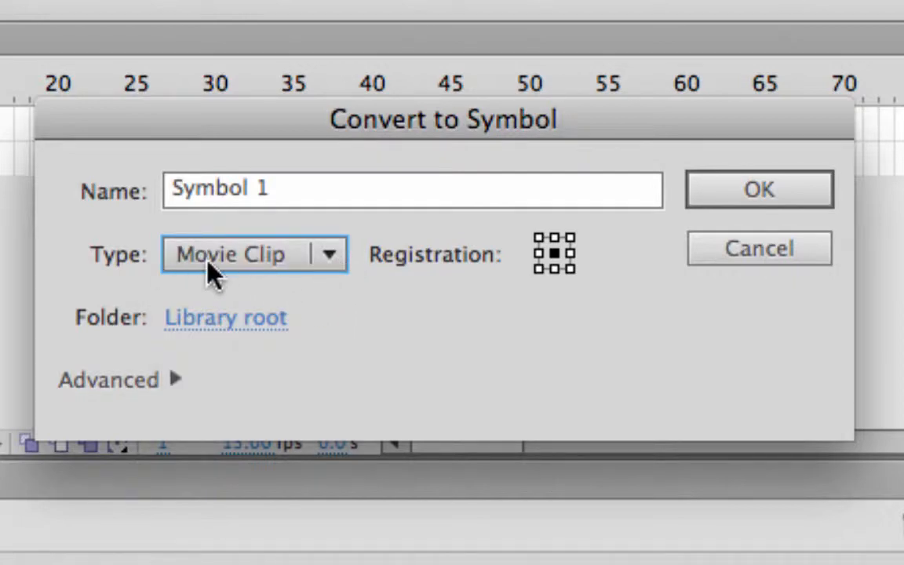
key(Tab)
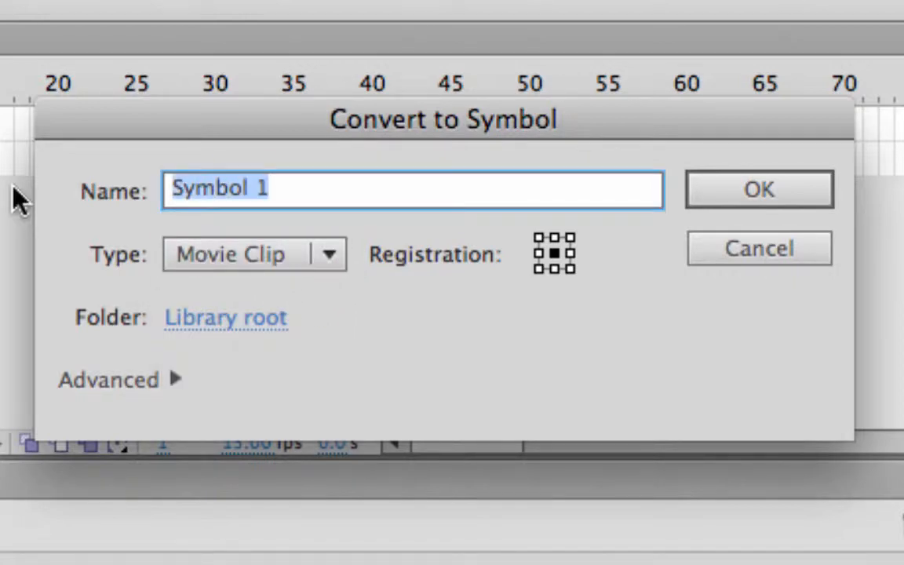
text(snowman)
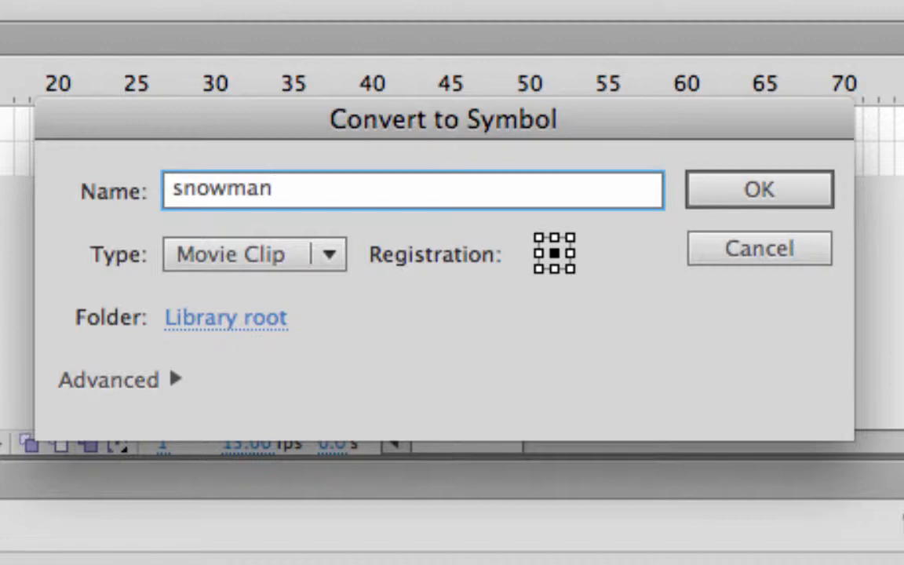
click(769, 202)
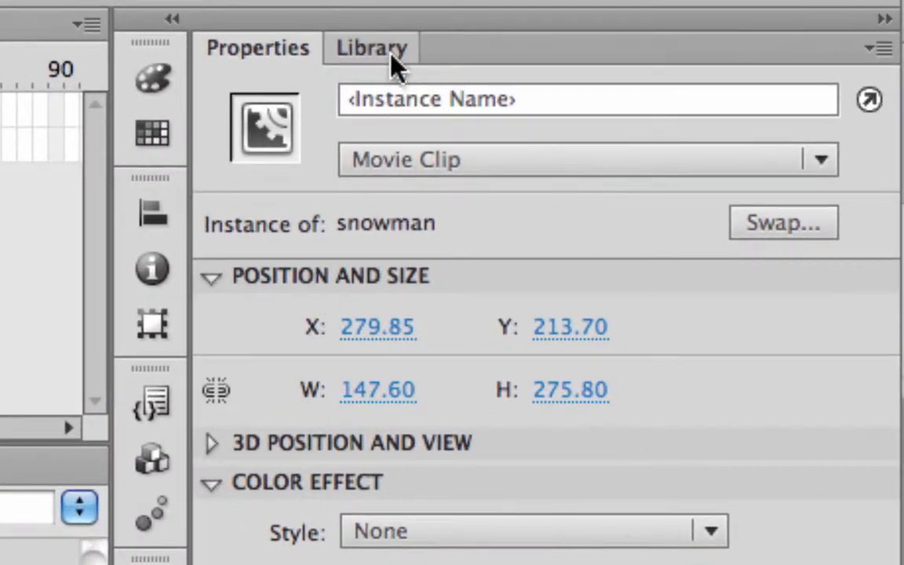
- Examine the snowman symbol in the Library and its own timeline, returning to Scene 1 each time
click(389, 50)
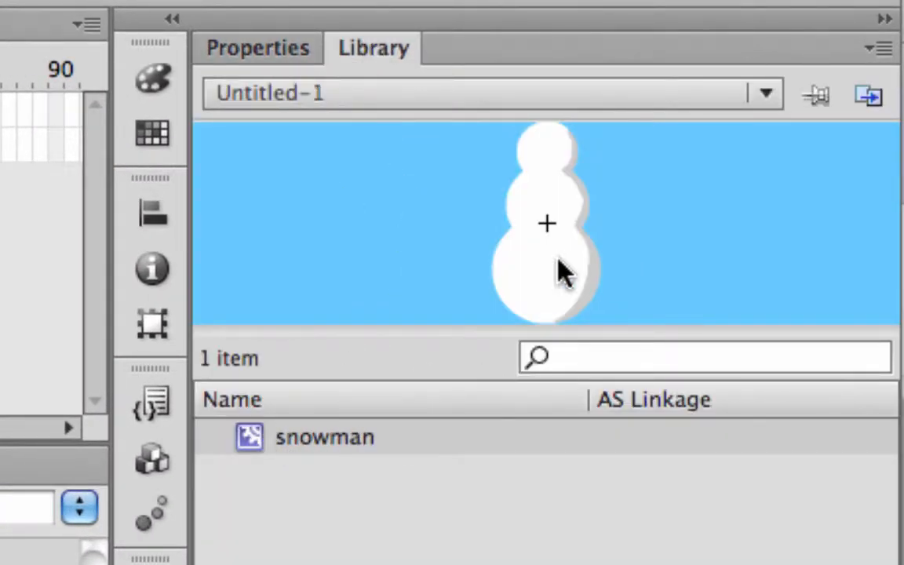
double_click(351, 450)
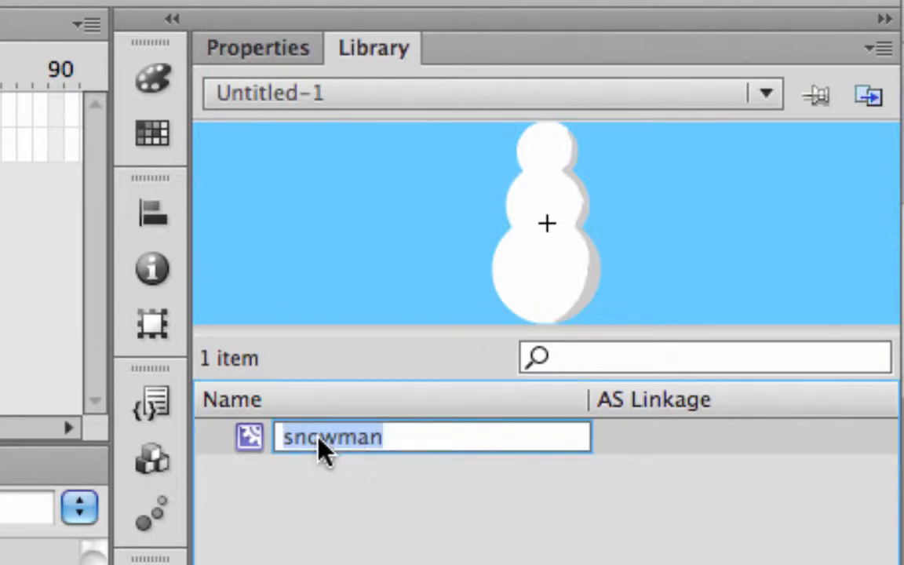
click(258, 439)
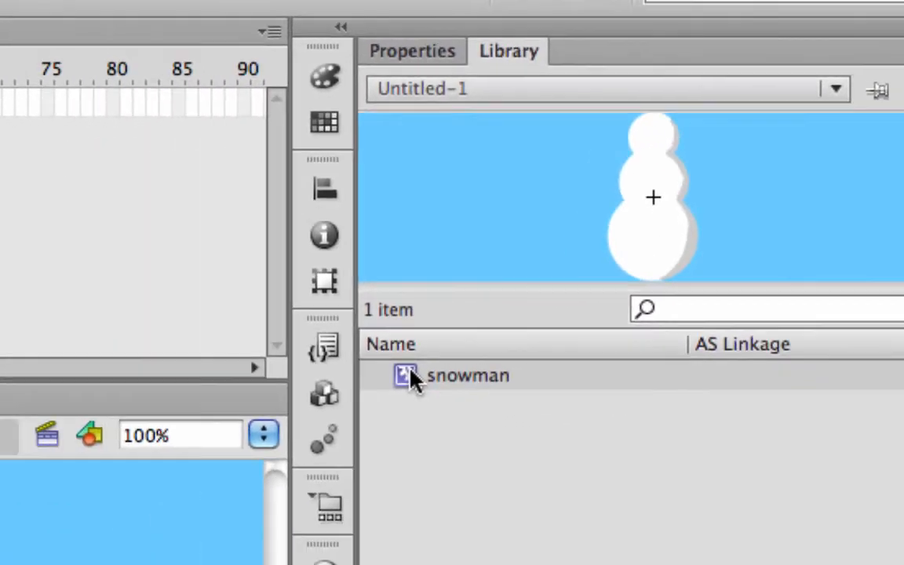
double_click(408, 377)
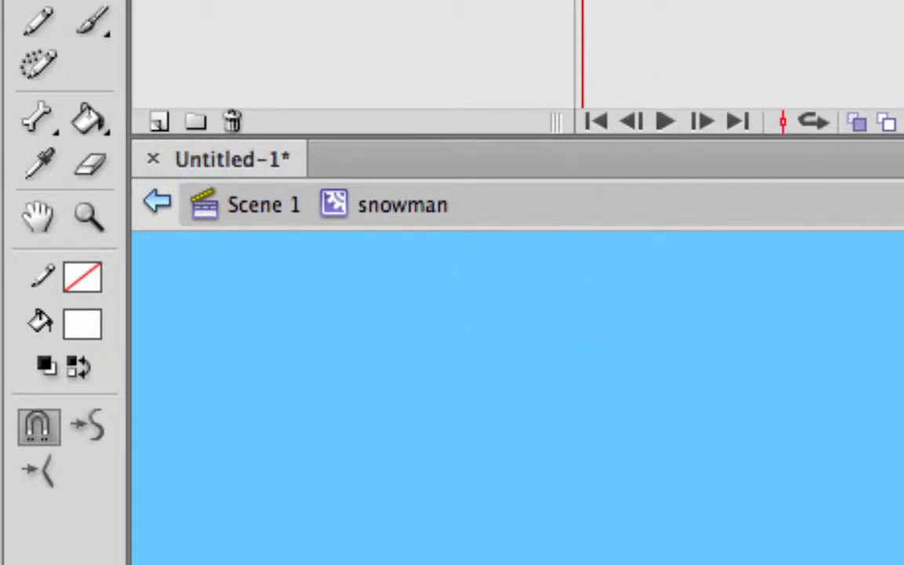
click(247, 213)
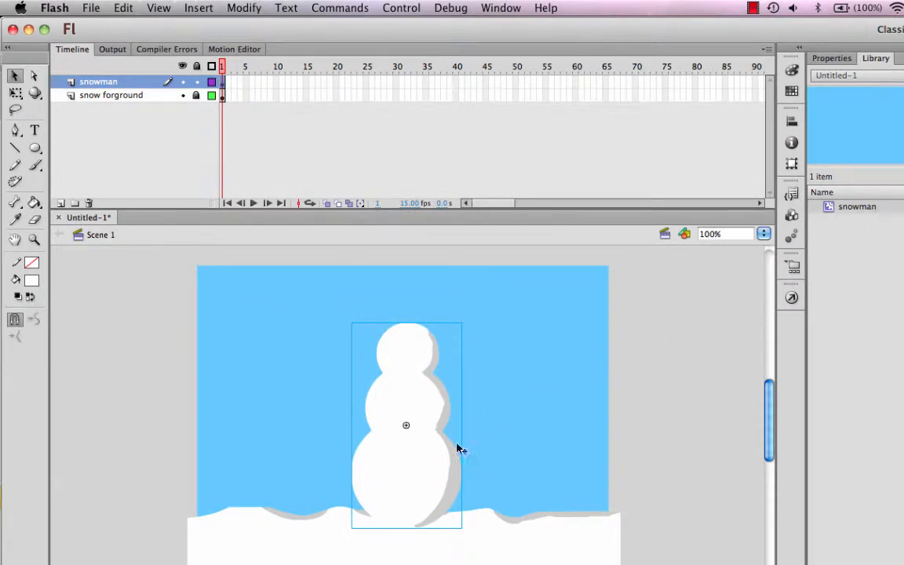
double_click(437, 464)
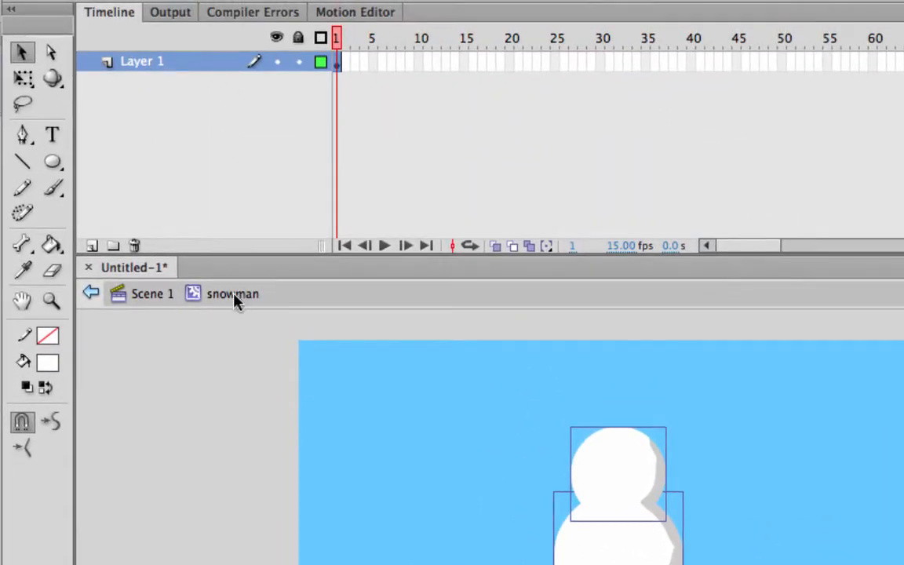
click(152, 294)
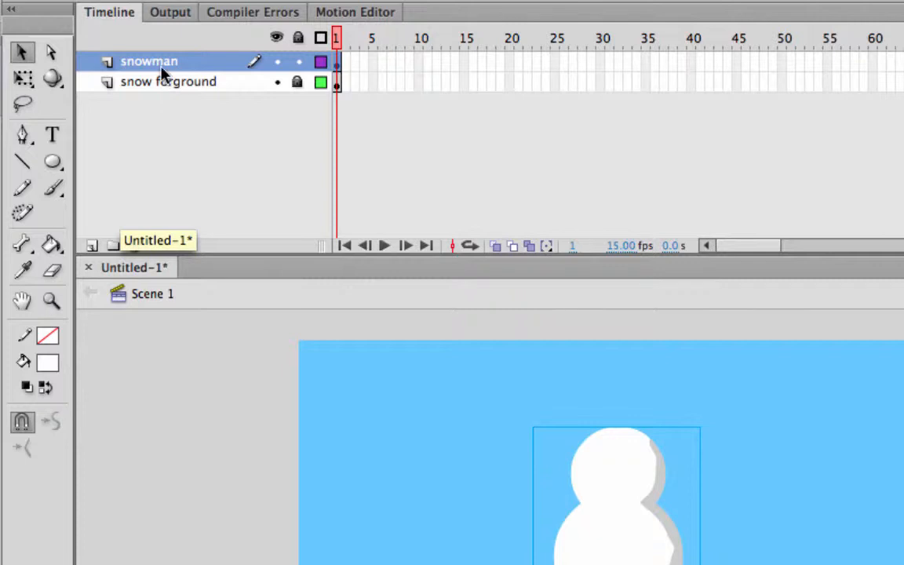
- Open the snowman instance on the stage for editing and rename its only layer as "body"
double_click(640, 547)
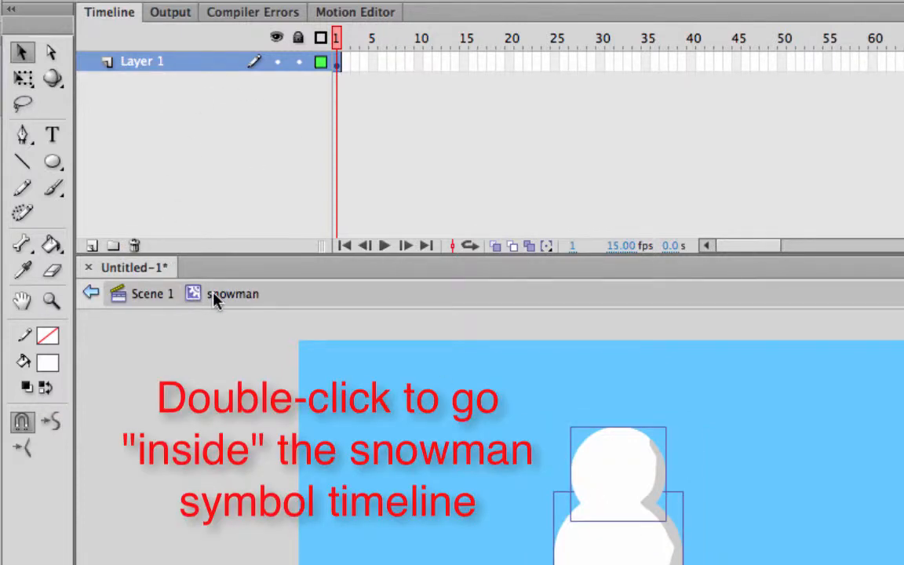
double_click(147, 70)
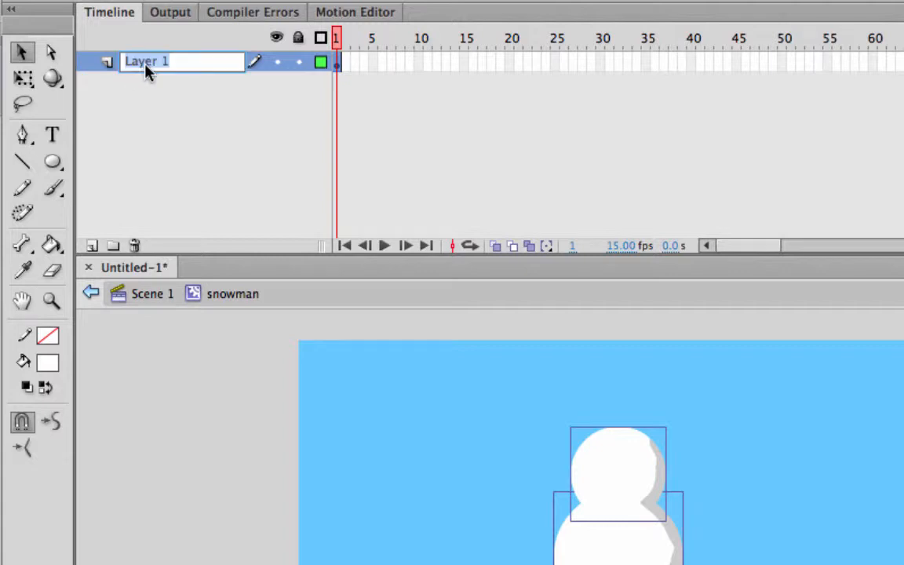
text(body)
key(Return)
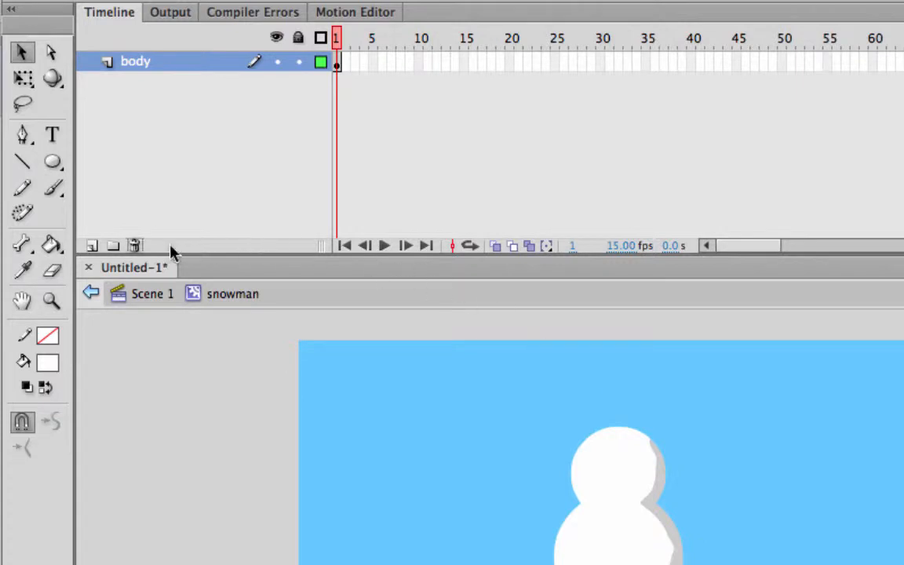
- Add a new layer above the body layer and name it "hat"
click(91, 247)
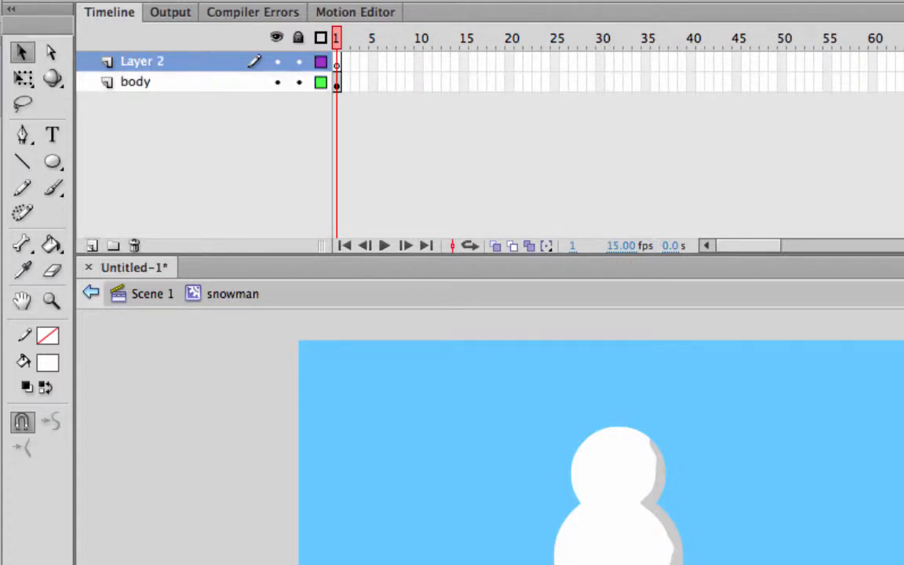
double_click(138, 69)
text(hat)
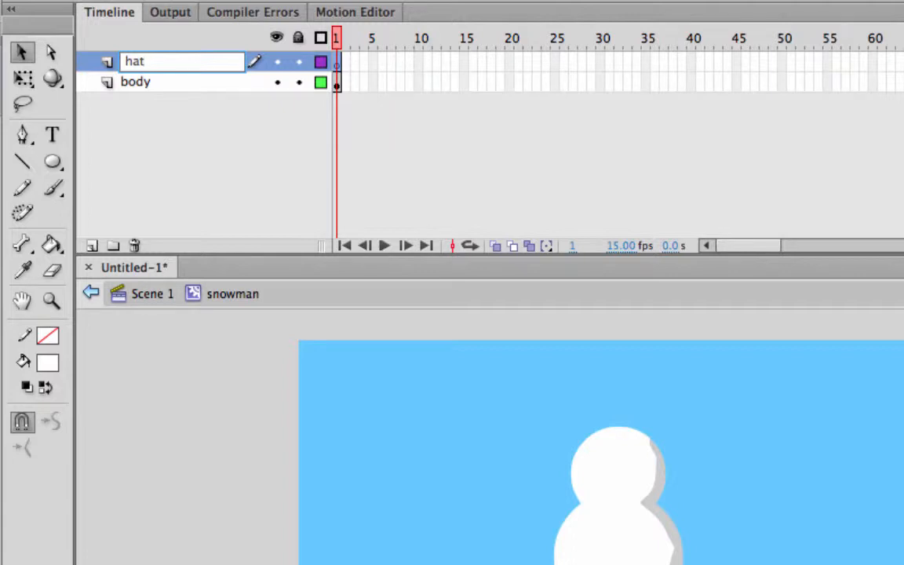
key(Return)
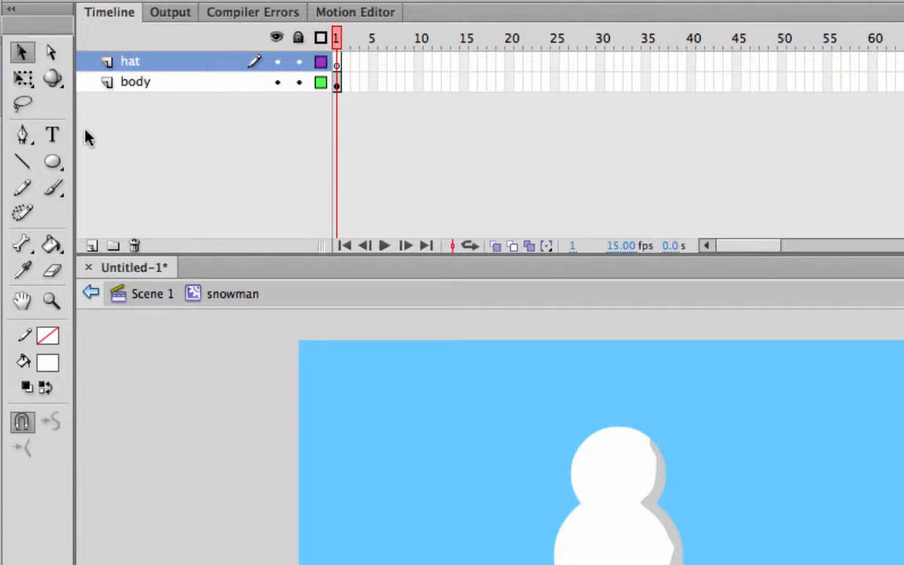
- Draw a black, roughly square rectangle on top of the snowman's head as the hat's crown, using the Rectangle Tool
click(53, 161)
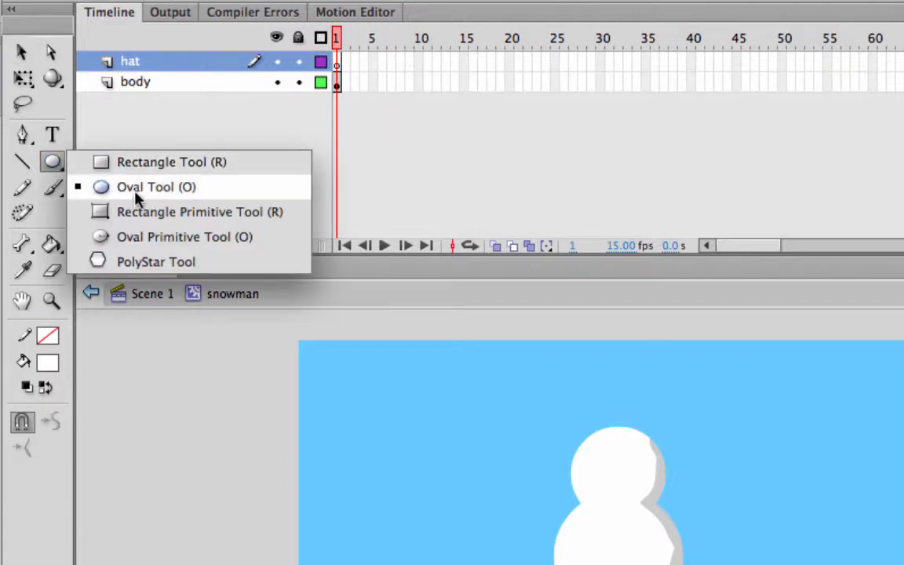
click(151, 162)
click(44, 368)
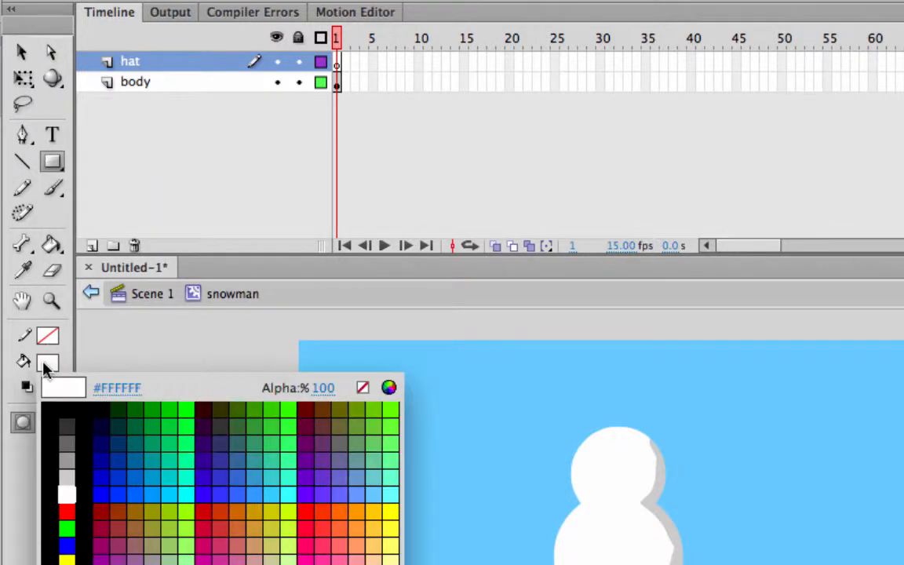
click(67, 398)
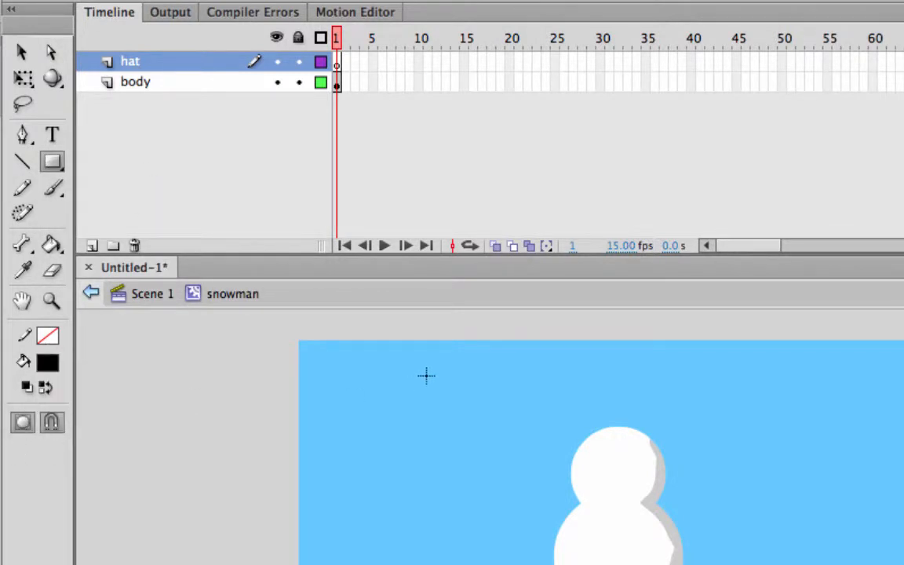
drag(584, 373, 650, 437)
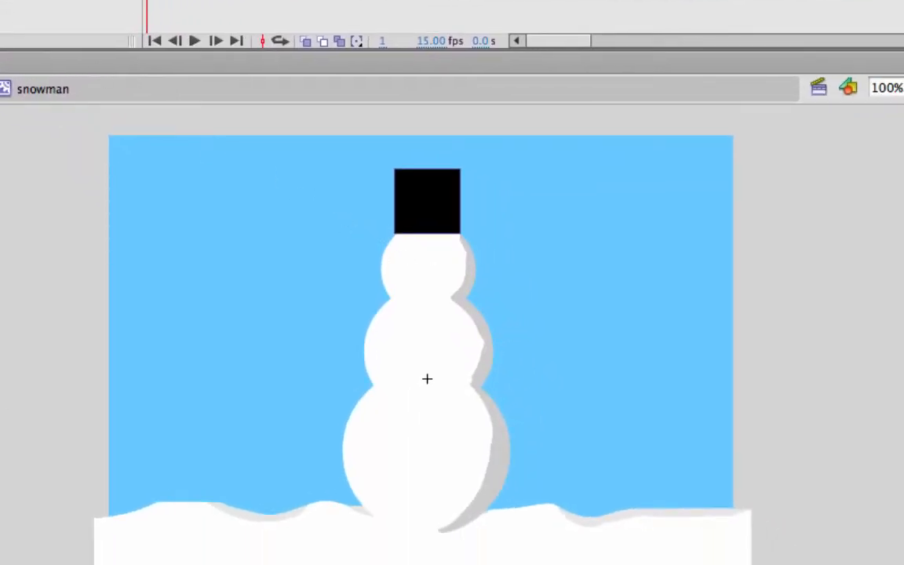
- Draw a wide, flat black oval across the base of the crown as the hat's brim and centre it under the crown
click(0, 4)
click(4, 0)
drag(371, 219, 476, 248)
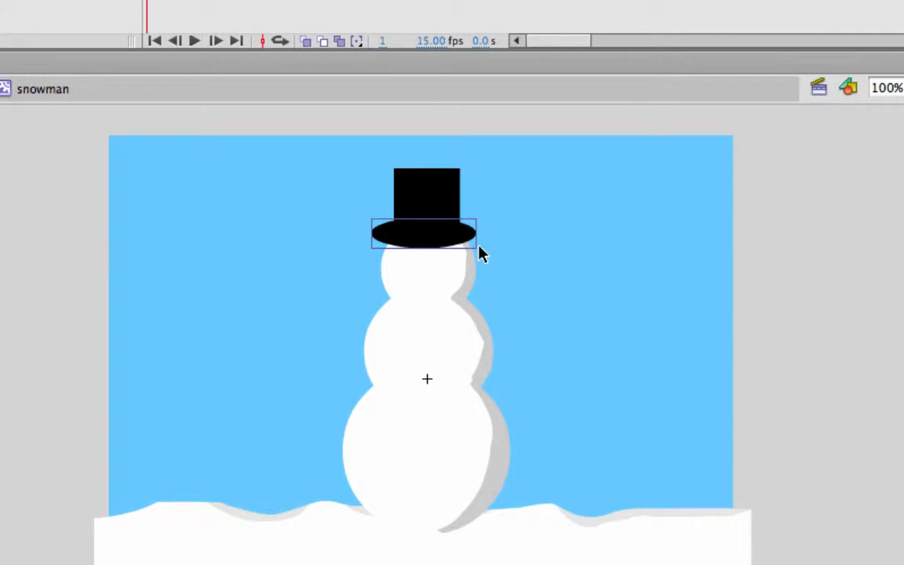
key(super+equal)
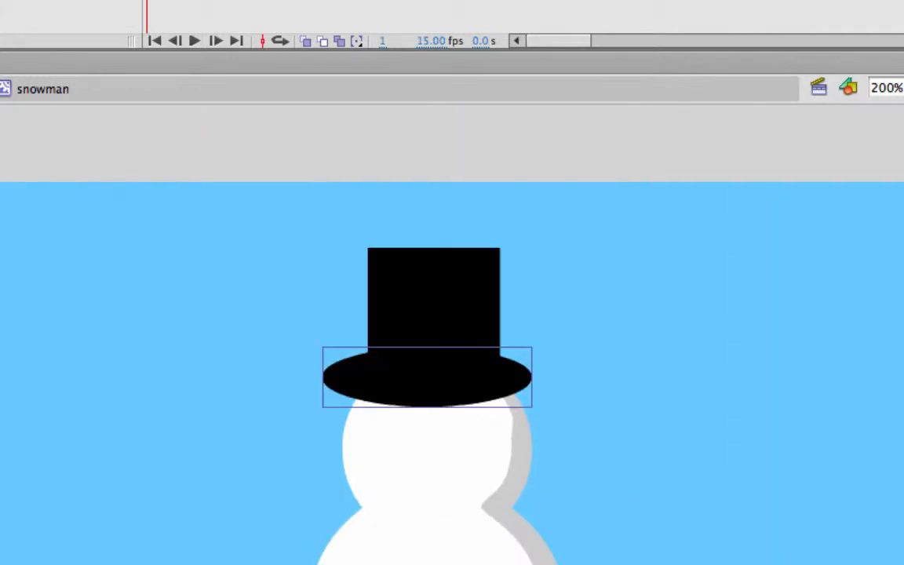
scroll(434, 521, down, 5)
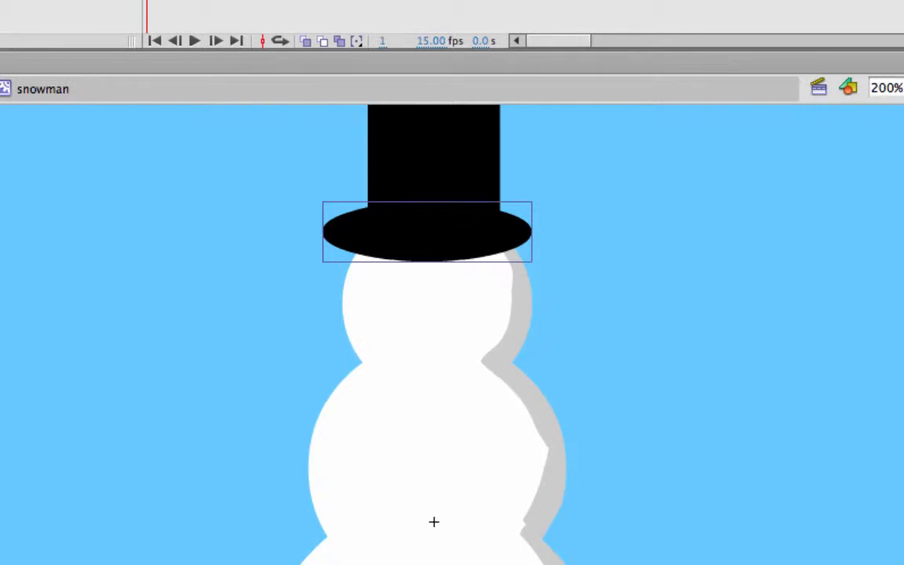
drag(406, 228, 423, 227)
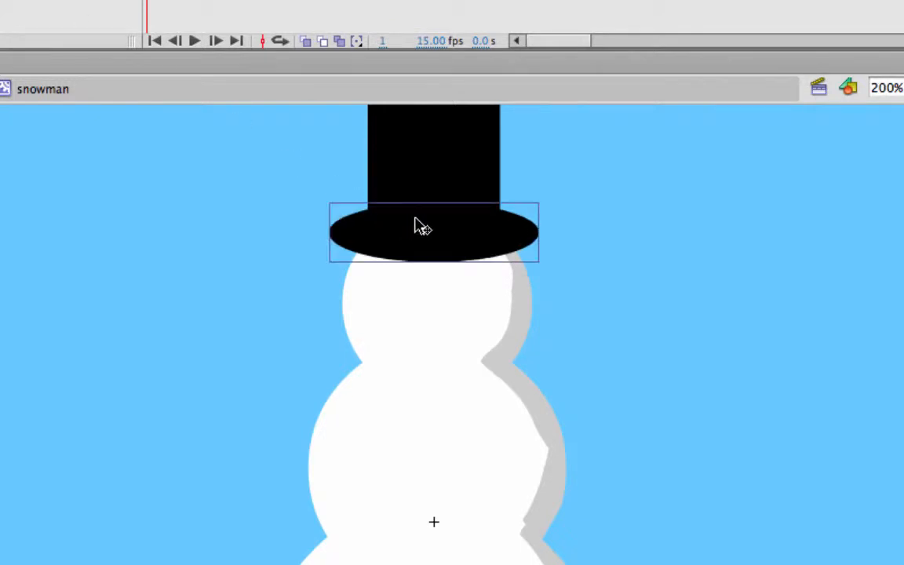
scroll(684, 202, up, 2)
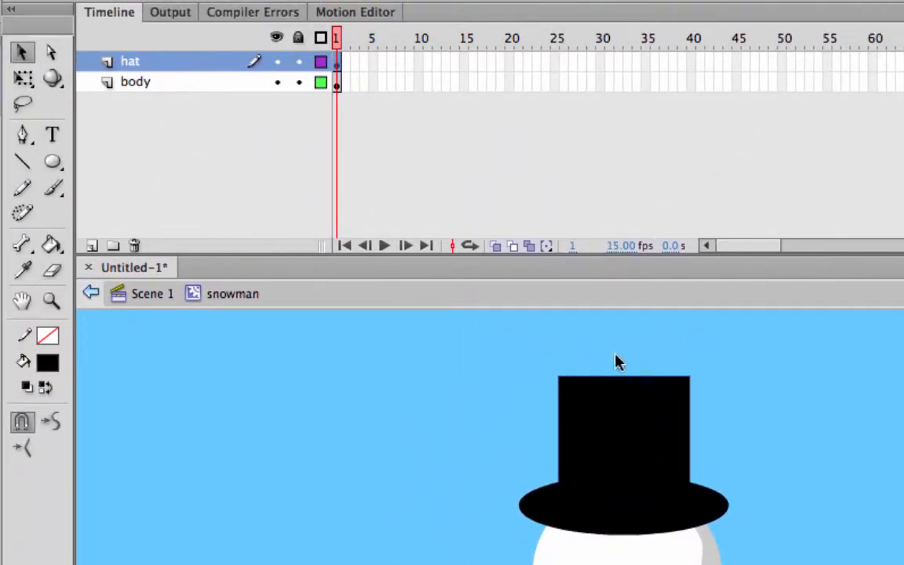
- Erase a shallow curve along the top edge of the hat's crown with the Eraser tool
click(52, 270)
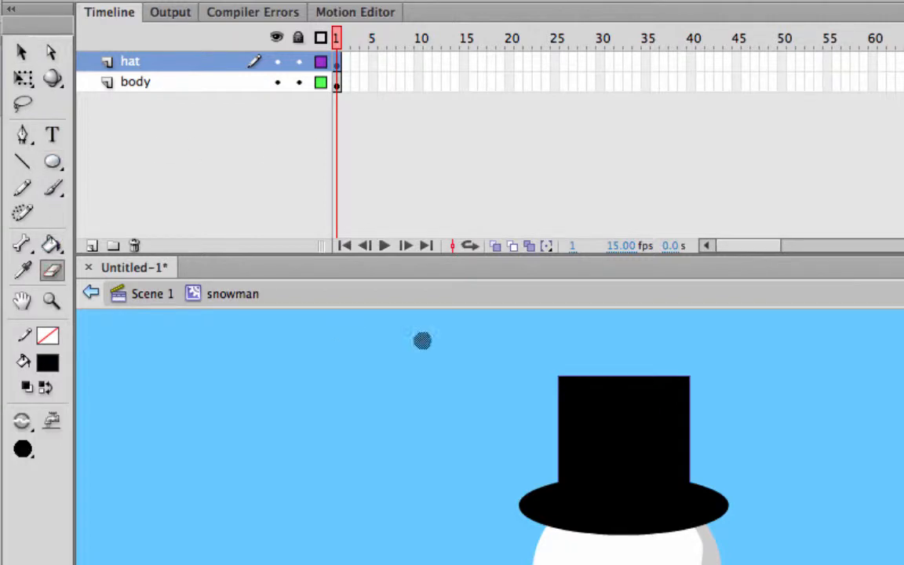
mouse_move(547, 362)
mouse_down()
mouse_move(618, 375)
mouse_move(694, 367)
mouse_up()
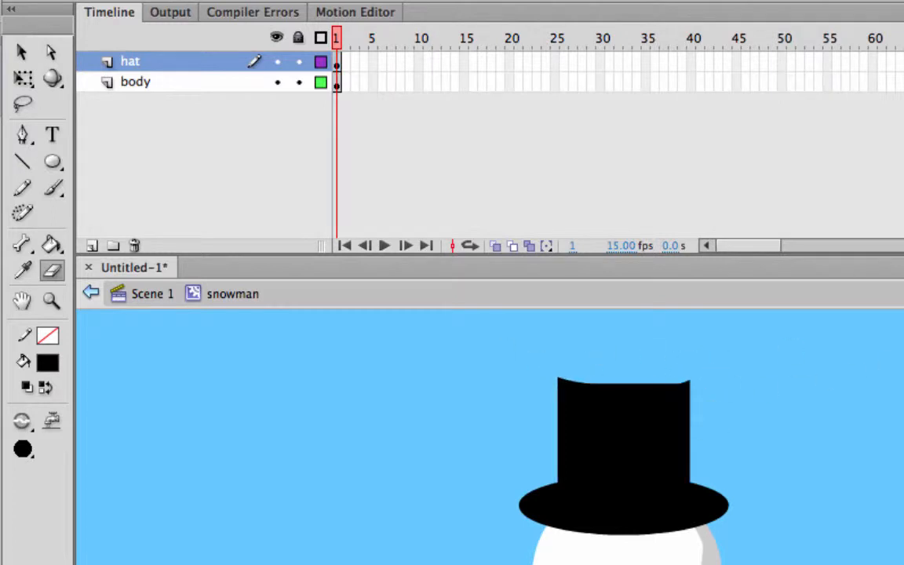
- Draw a flat oval as wide as the crown across the top of the hat and fill it with dark grey #333333
click(52, 162)
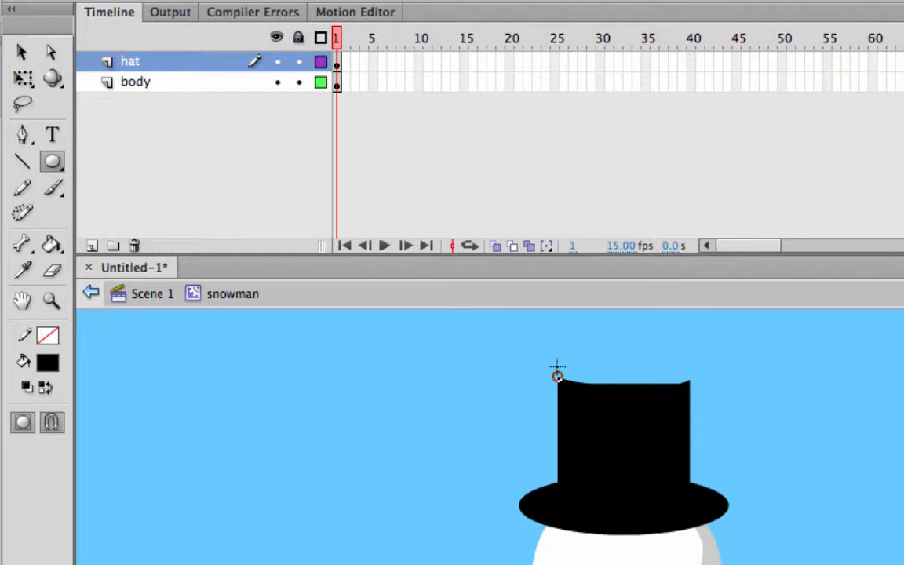
drag(558, 378, 604, 382)
drag(661, 398, 692, 404)
click(22, 52)
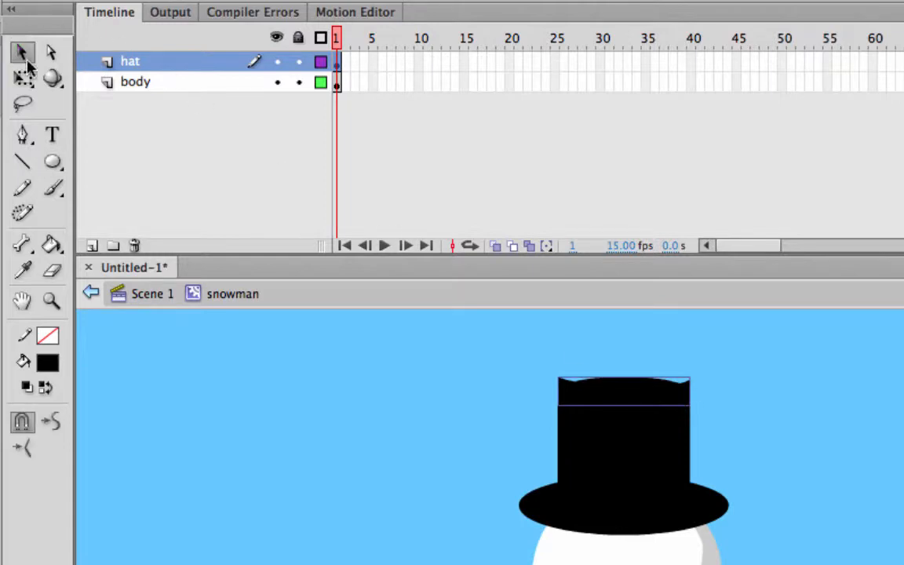
click(47, 361)
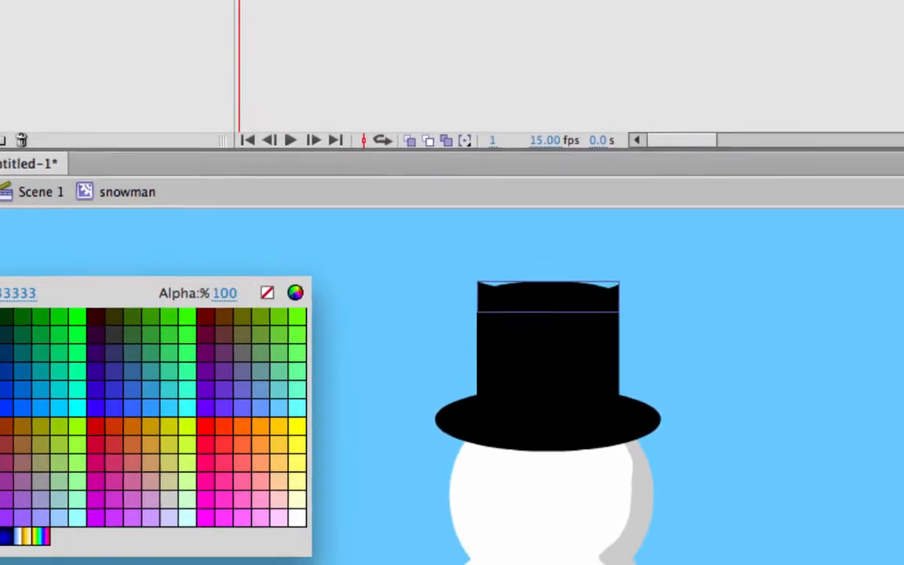
click(0, 335)
- Position the dark grey oval so it caps the crown and covers the uneven top edge of the hat
drag(533, 290, 533, 283)
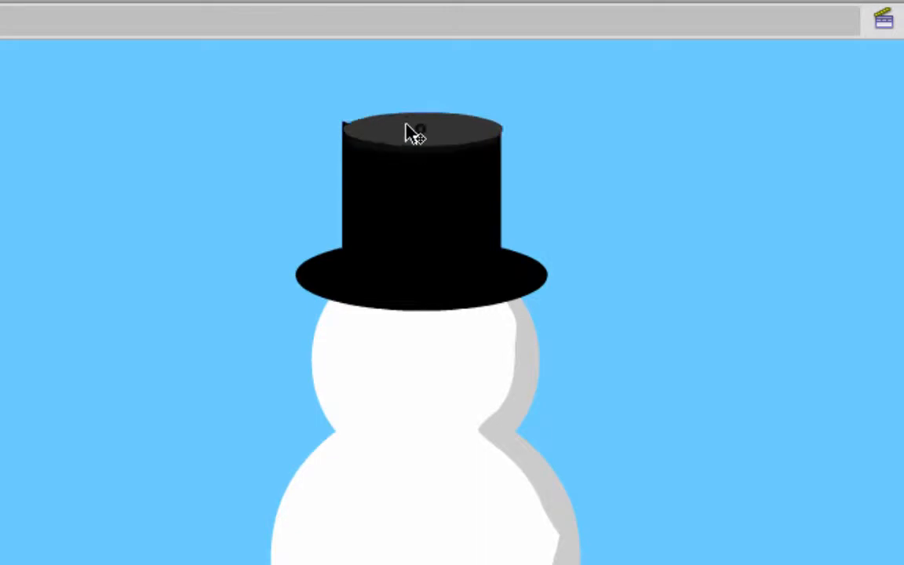
drag(405, 131, 402, 130)
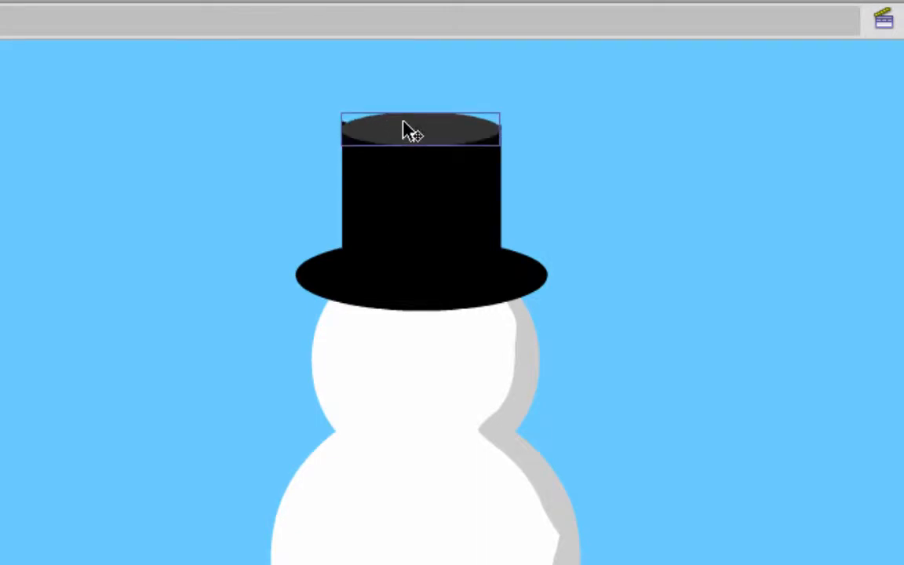
key(Up)
key(Up)
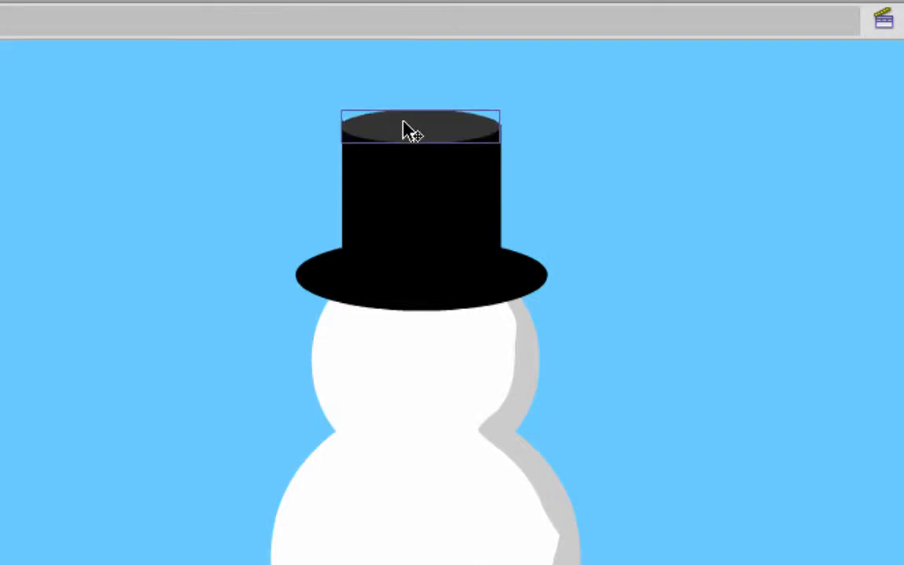
click(673, 124)
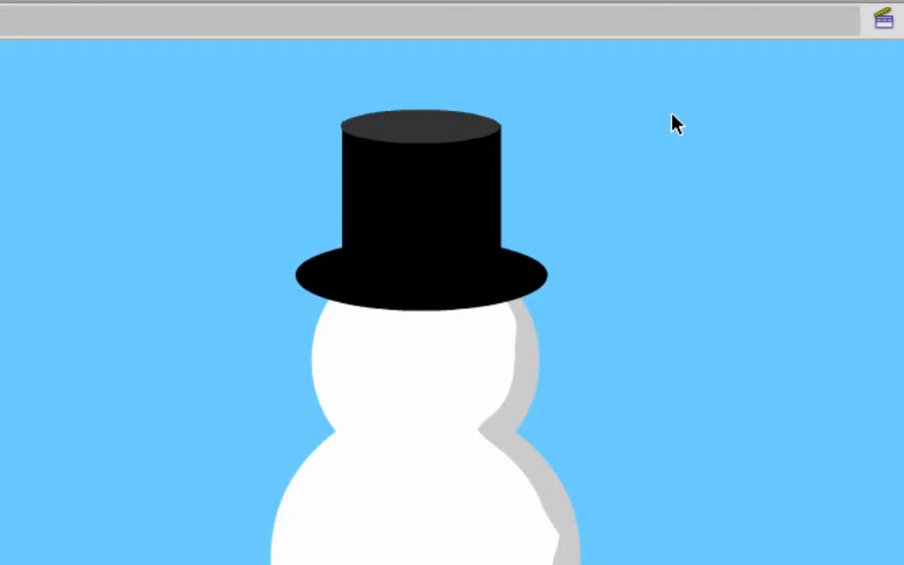
- Select the hat's top oval, crown and brim together and convert them to a movie clip symbol named "hat"
click(404, 135)
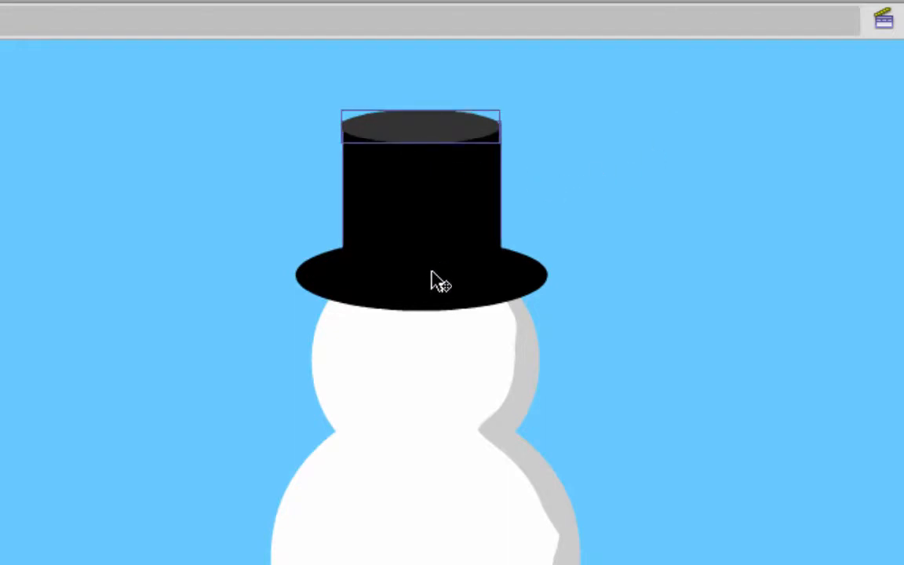
shift+click(433, 297)
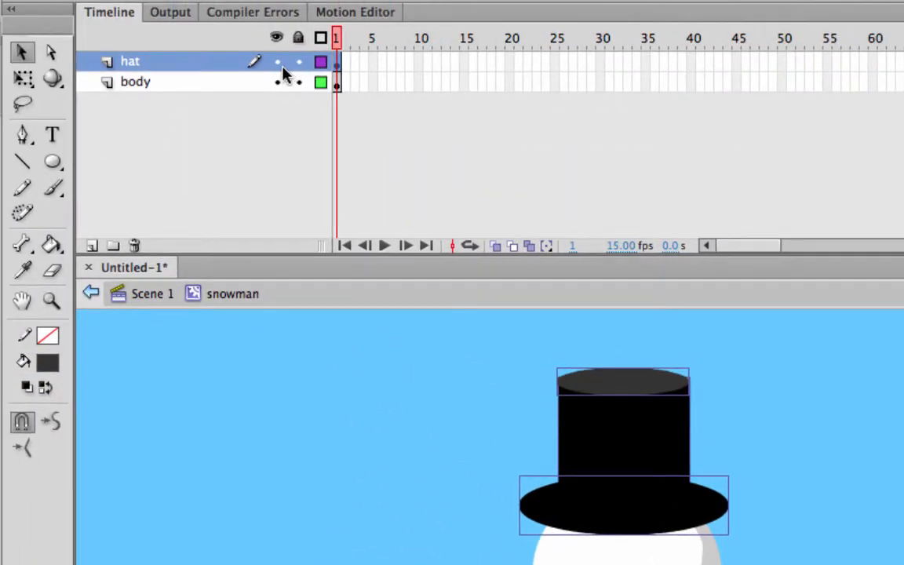
click(277, 62)
click(277, 61)
click(277, 62)
click(277, 62)
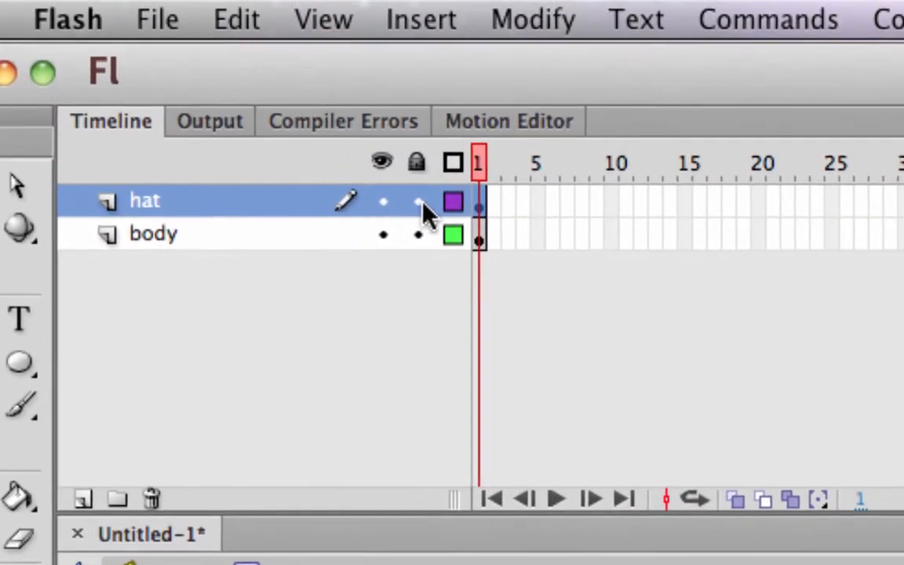
click(575, 31)
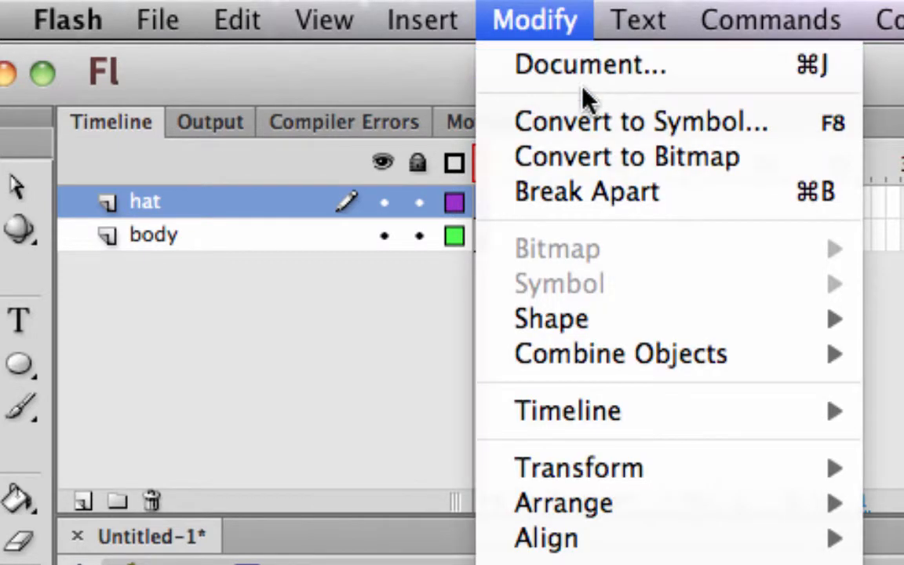
click(591, 123)
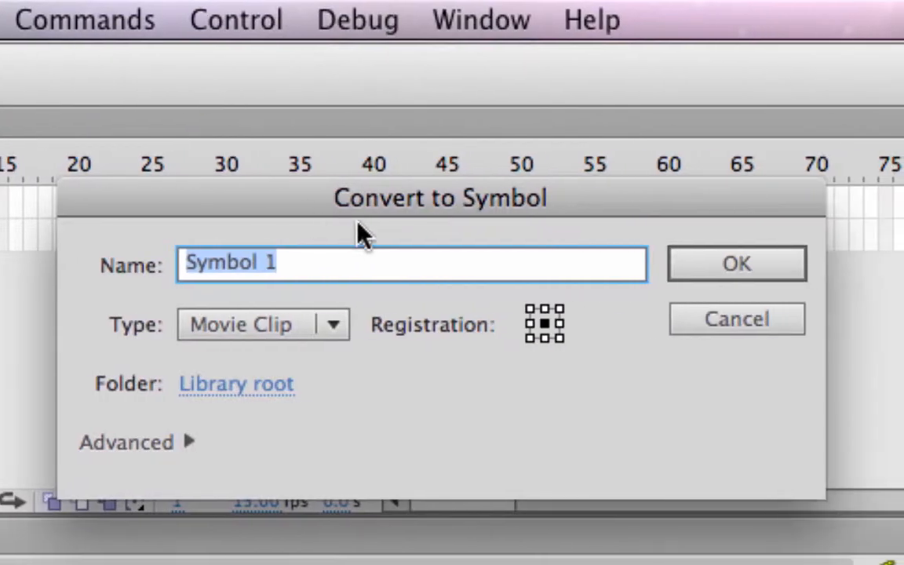
text(hat)
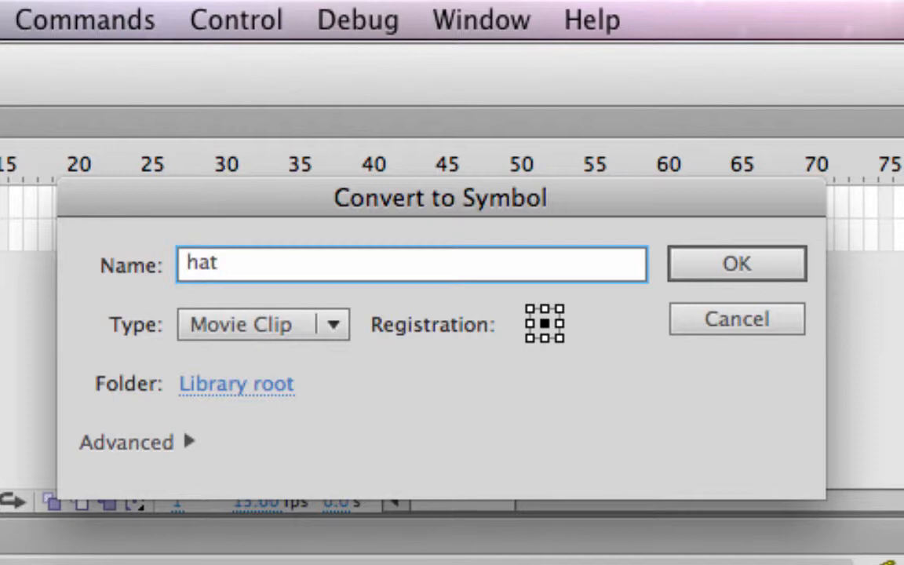
key(Return)
click(757, 259)
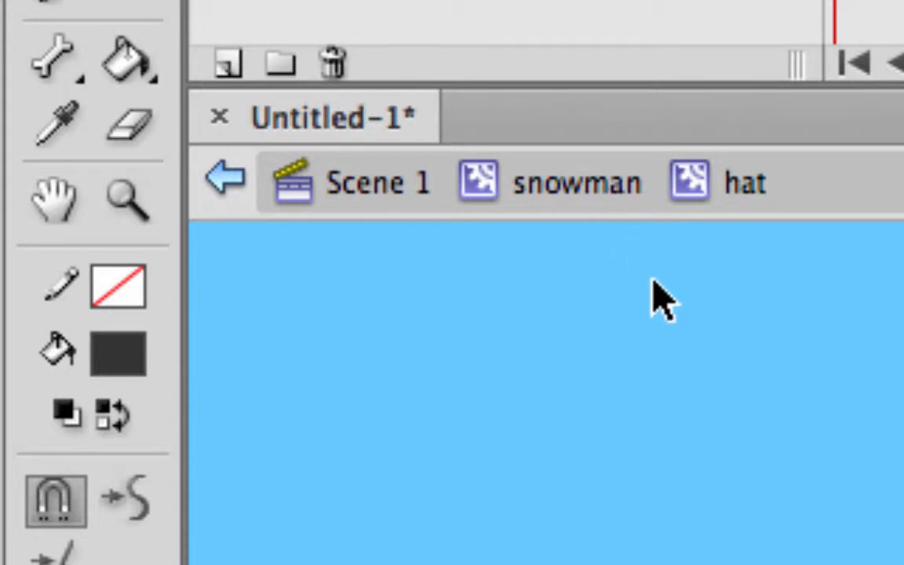
- Leave the hat symbol for the main scene and reopen the snowman symbol for editing
click(626, 192)
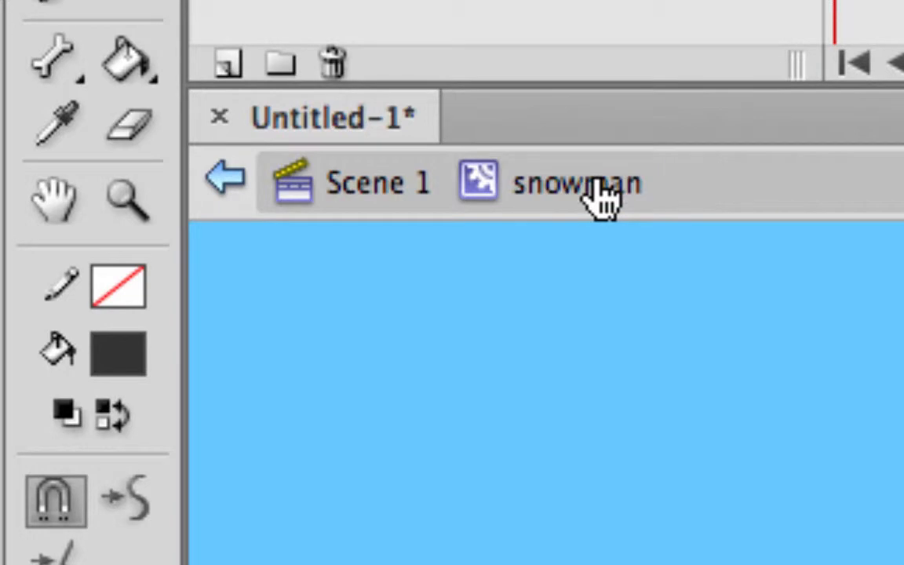
click(382, 190)
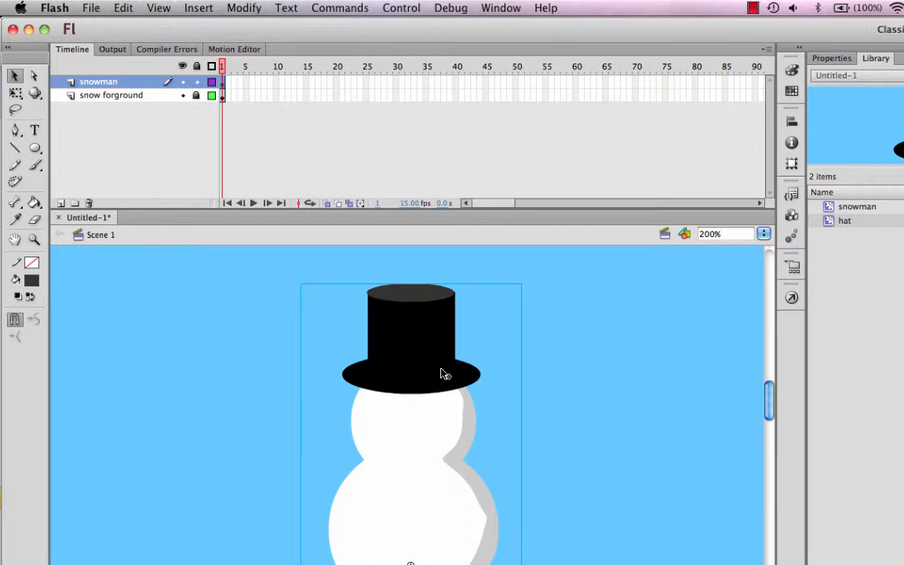
double_click(422, 440)
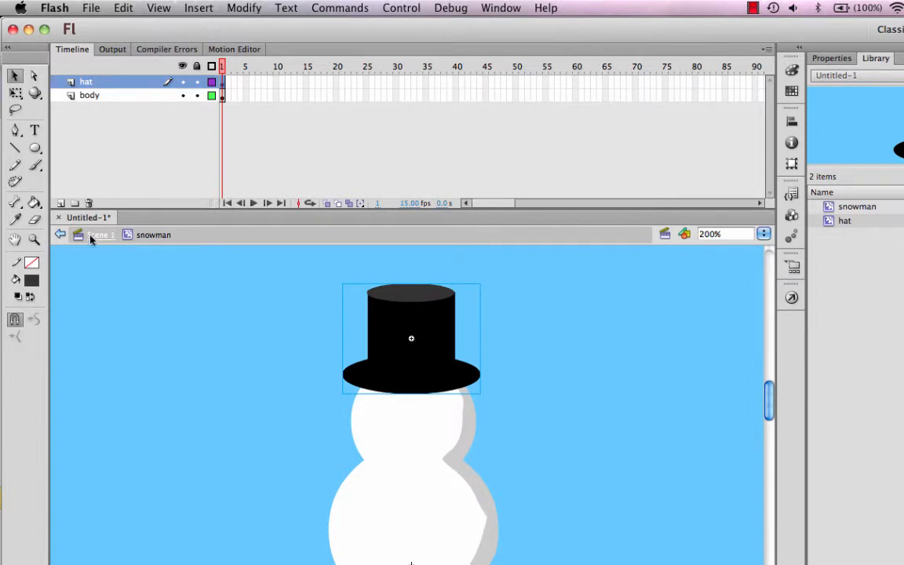
- Add a new layer above the hat layer in the snowman symbol and name it "eyes"
click(61, 202)
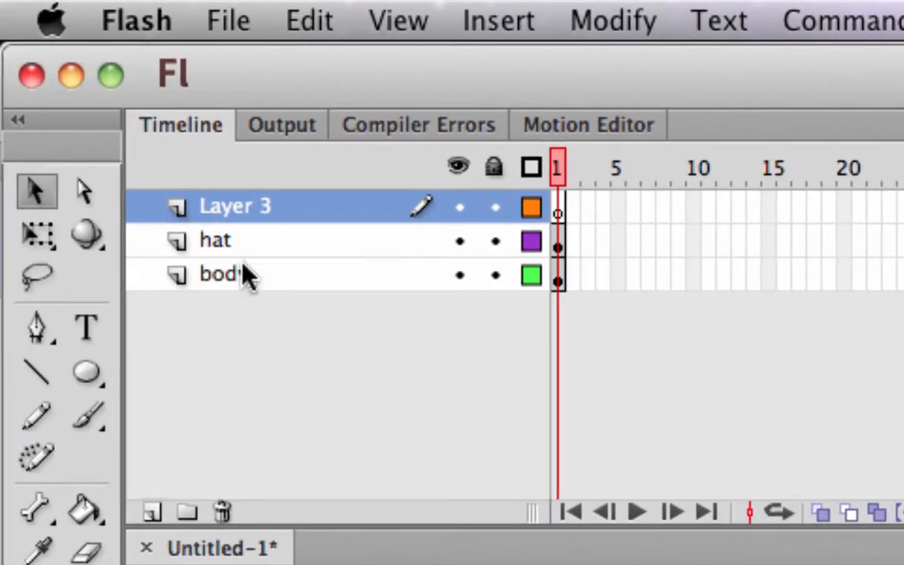
double_click(258, 202)
text(eyes)
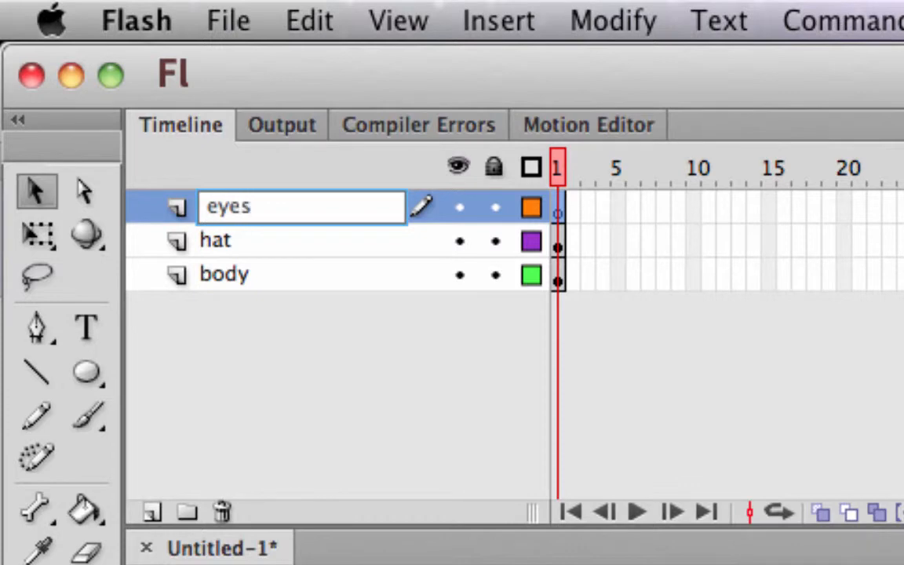
key(Return)
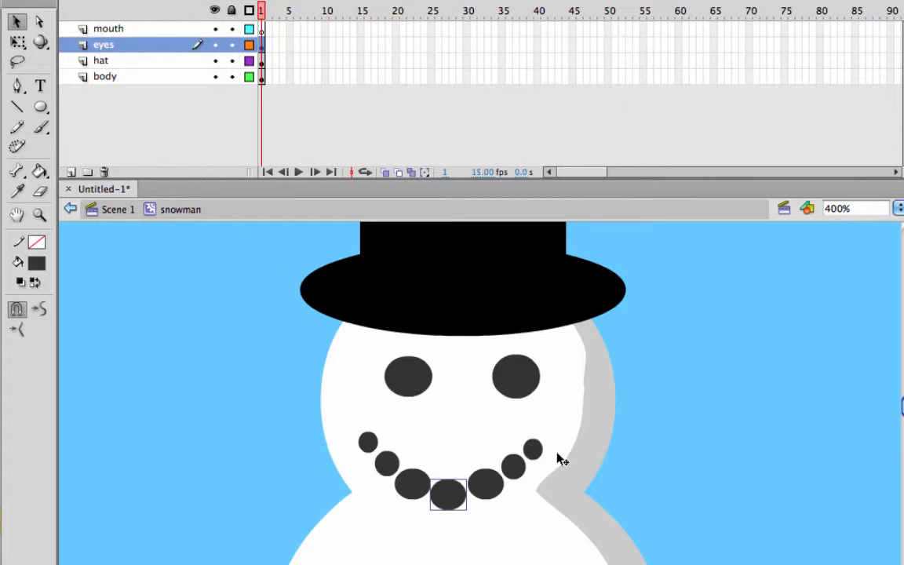
- Select all seven dots of the snowman's mouth on the eyes layer, leaving the two eyes unselected
click(485, 484)
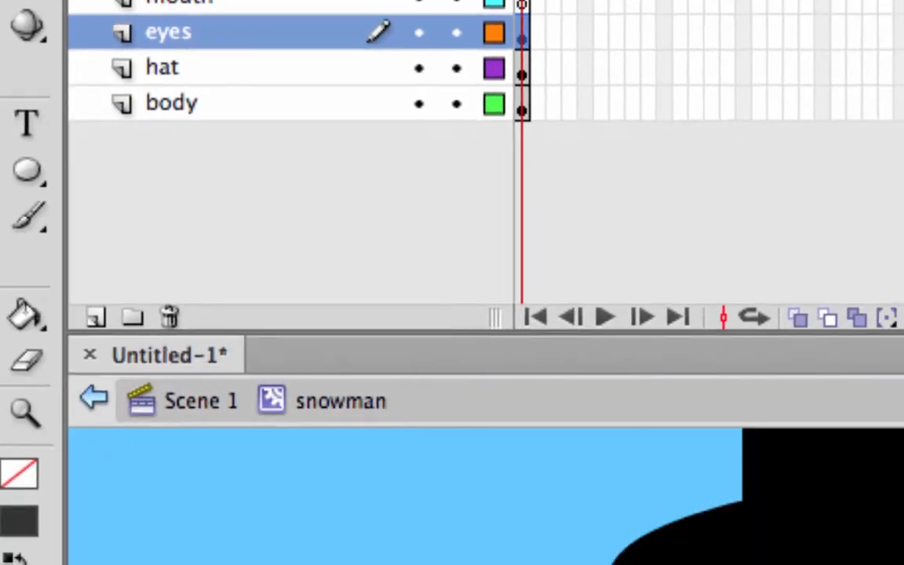
click(367, 214)
shift+click(389, 227)
shift+click(420, 248)
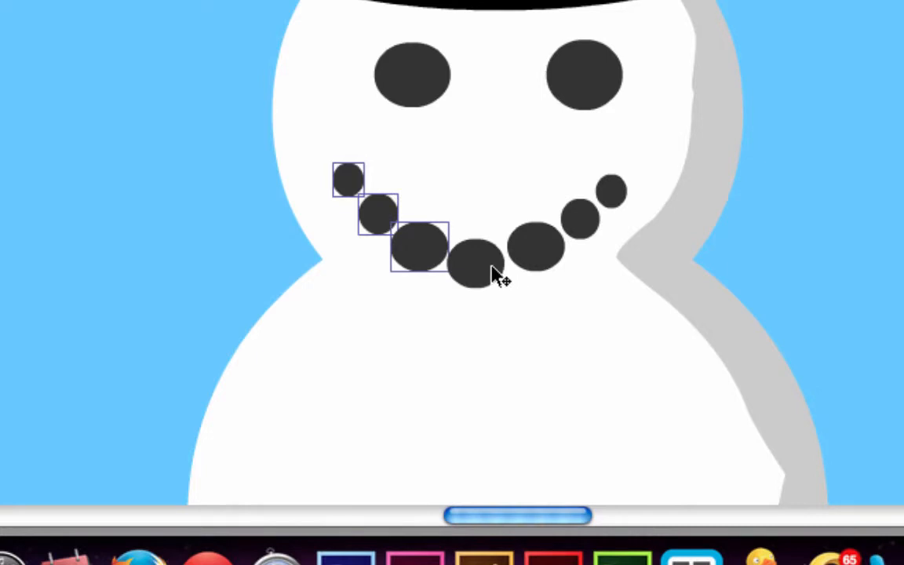
shift+click(488, 267)
shift+click(553, 252)
shift+click(594, 217)
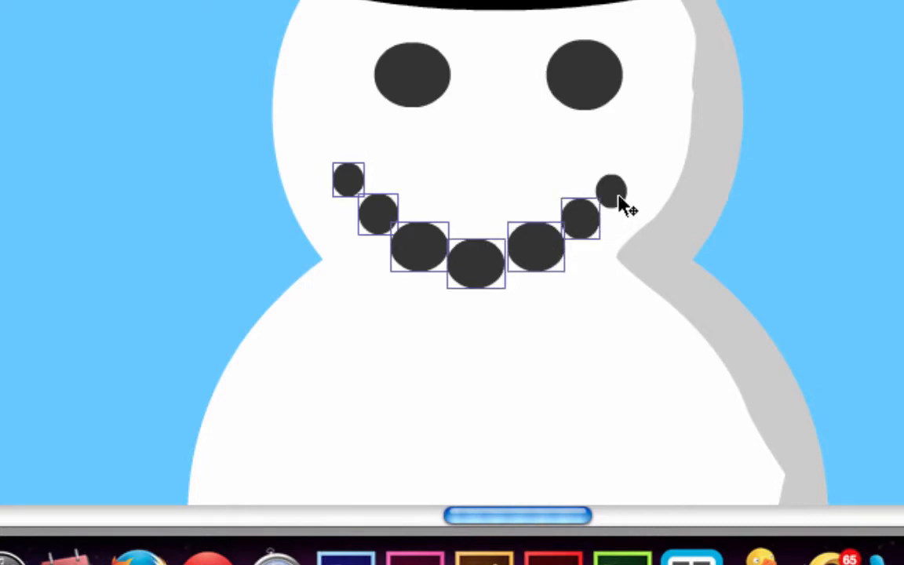
shift+click(612, 188)
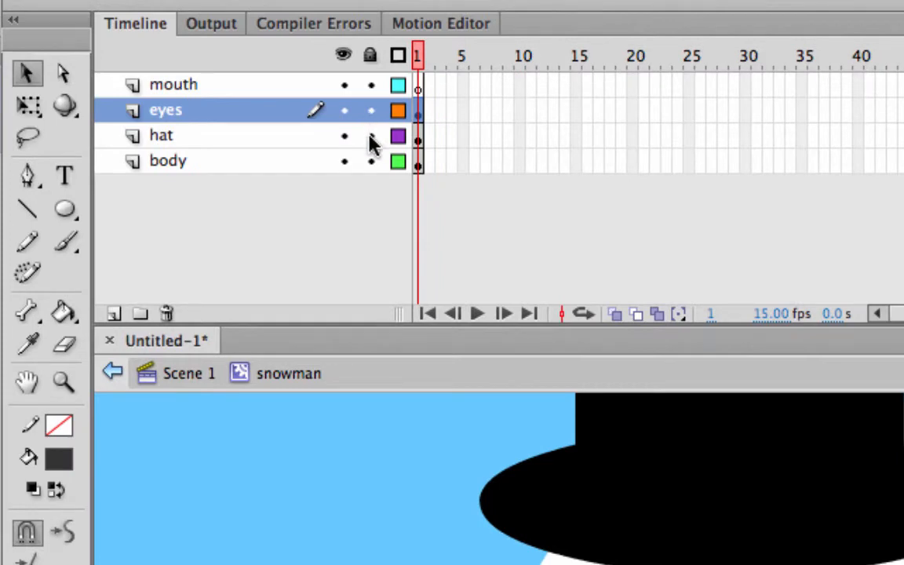
- Lock the hat and body layers and marquee-select the row of mouth dots on the eyes layer
click(370, 137)
click(371, 162)
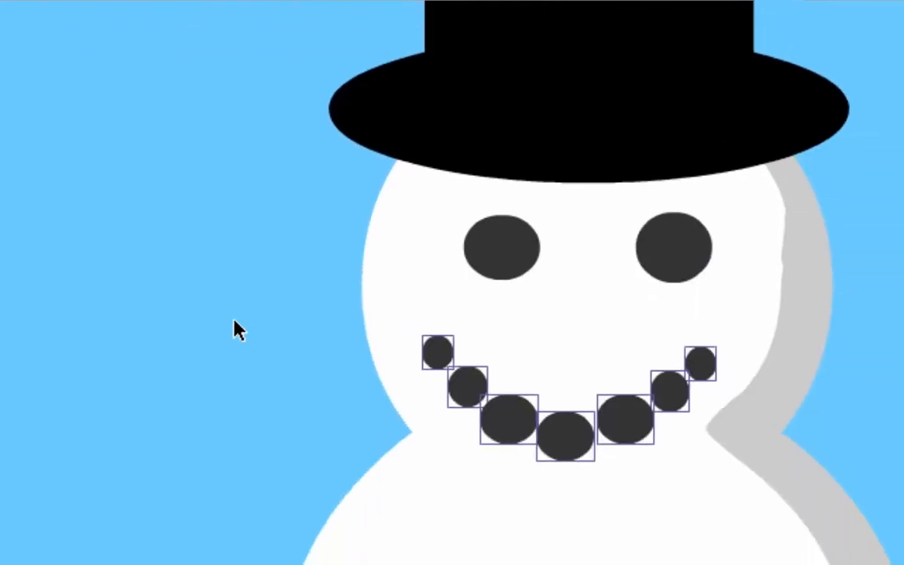
drag(224, 255, 894, 462)
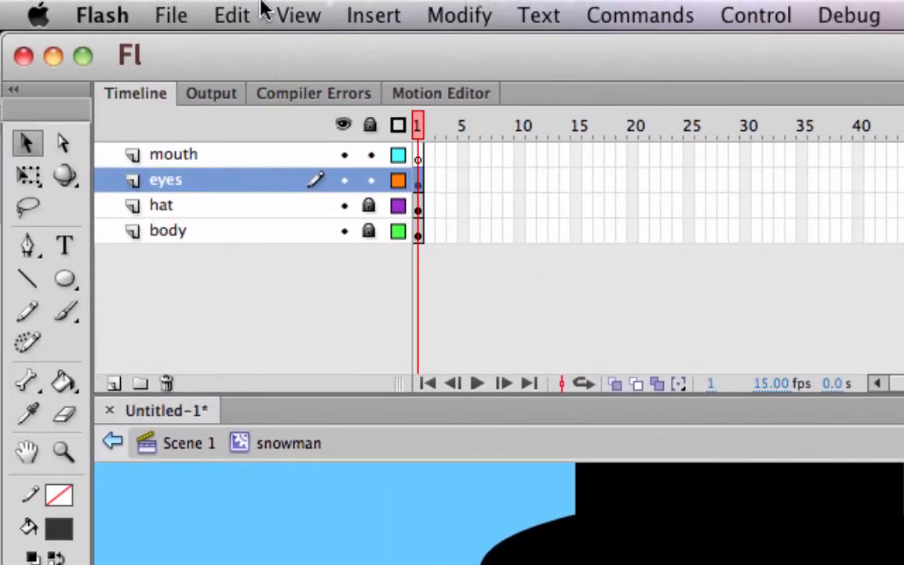
- Cut the mouth dots from the eyes layer and paste them in place on the mouth layer
click(238, 14)
click(258, 121)
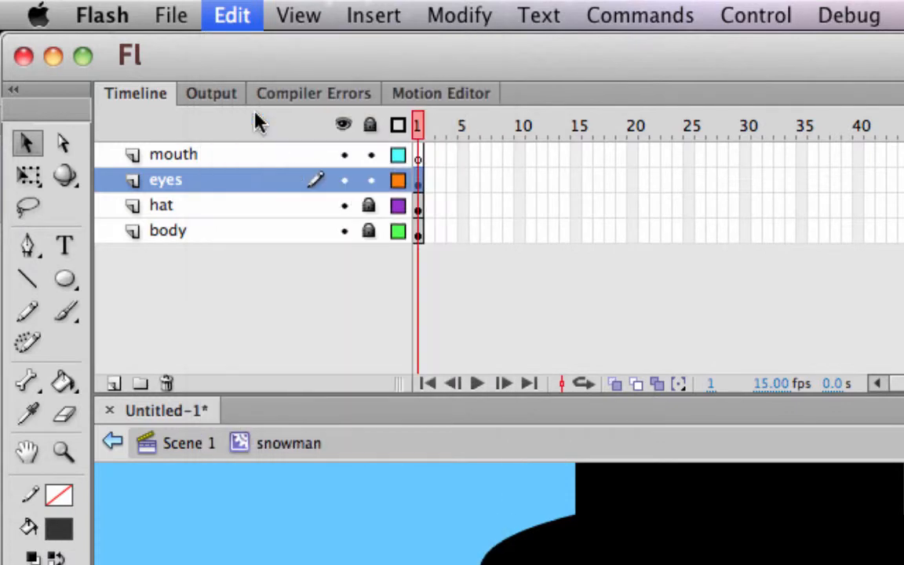
click(235, 154)
click(244, 16)
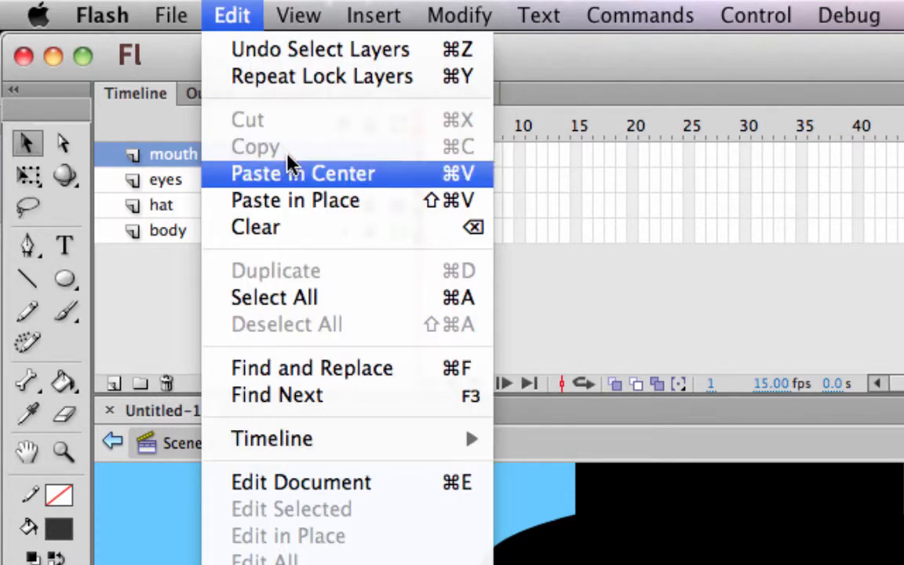
click(308, 201)
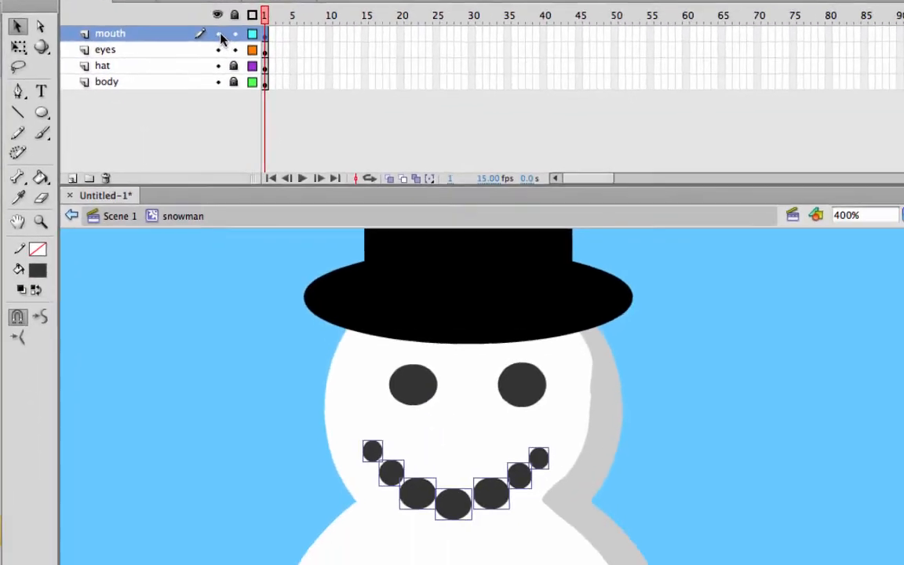
- Hide and show the mouth, eyes and hat layers in turn to check what each layer contains
click(320, 132)
click(320, 132)
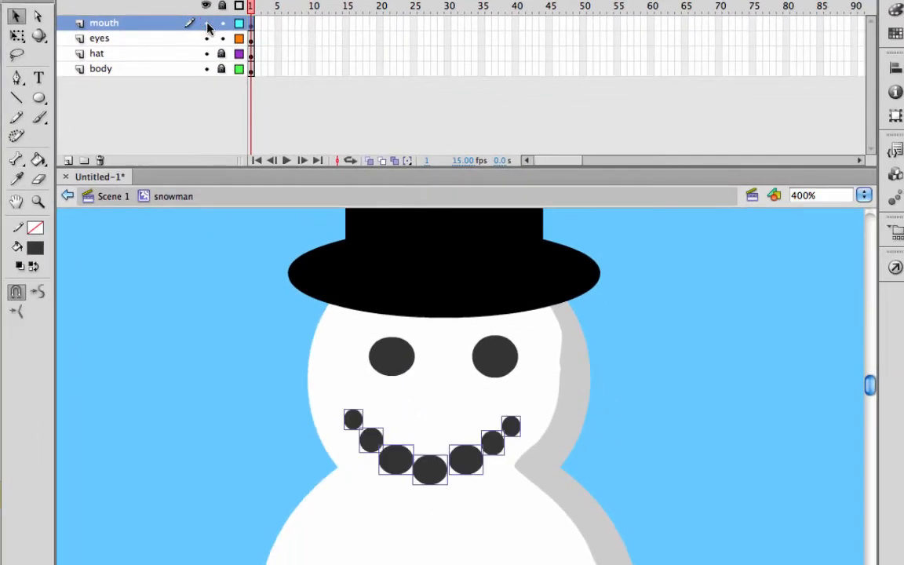
click(206, 40)
click(206, 39)
click(206, 54)
click(206, 54)
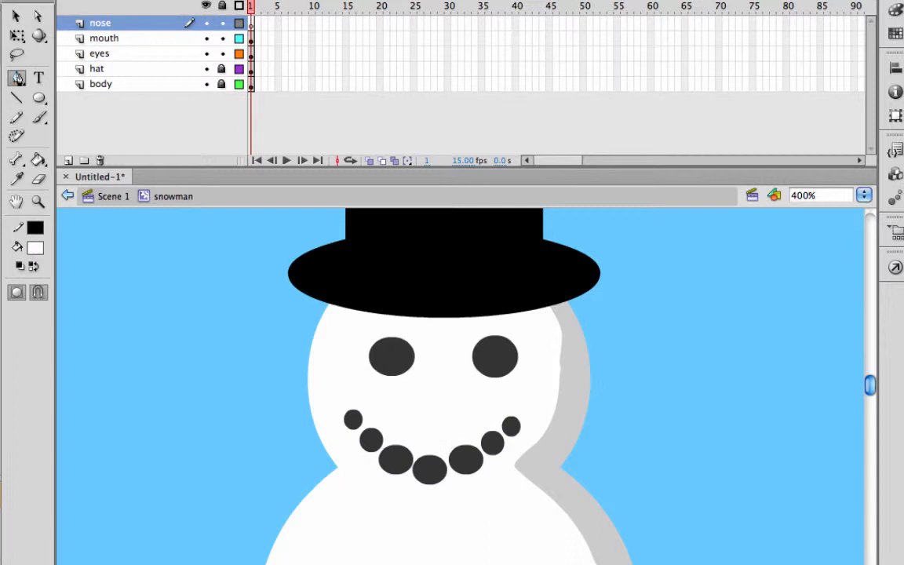
- Draw a closed, long triangular carrot nose on the nose layer with the Pen Tool, starting between the eyes and pointing diagonally down past the mouth
click(17, 76)
click(435, 379)
click(563, 462)
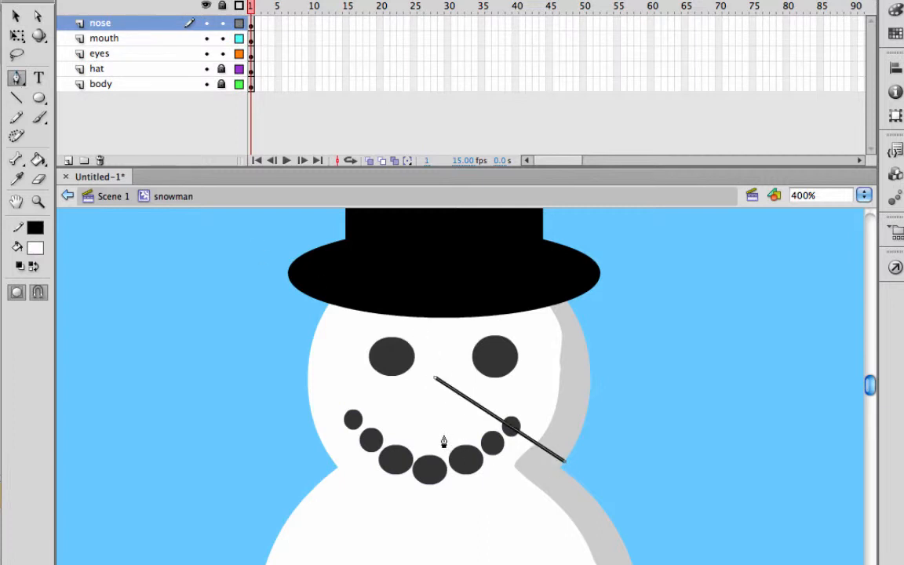
click(417, 434)
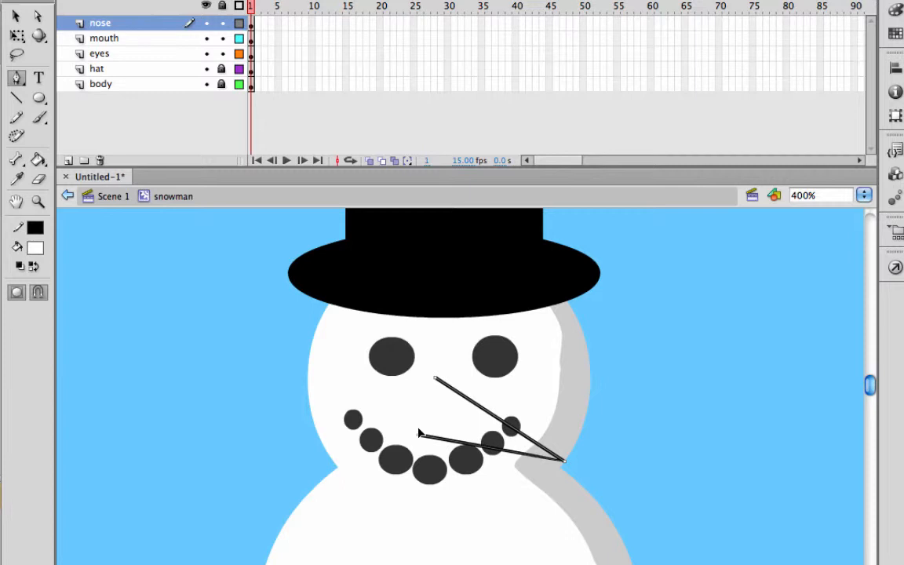
click(434, 380)
- Fill the triangular carrot nose with bright orange using the Paint Bucket Tool
click(38, 159)
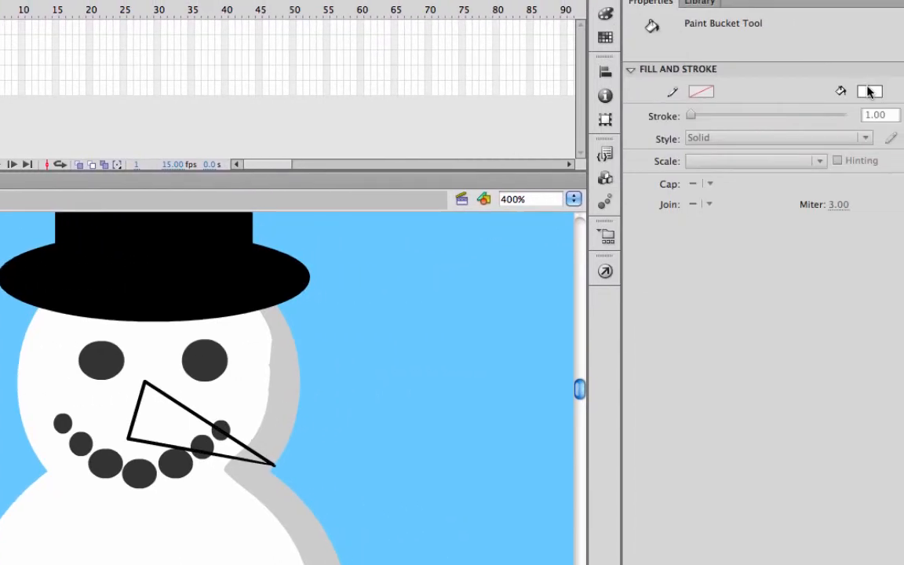
click(864, 91)
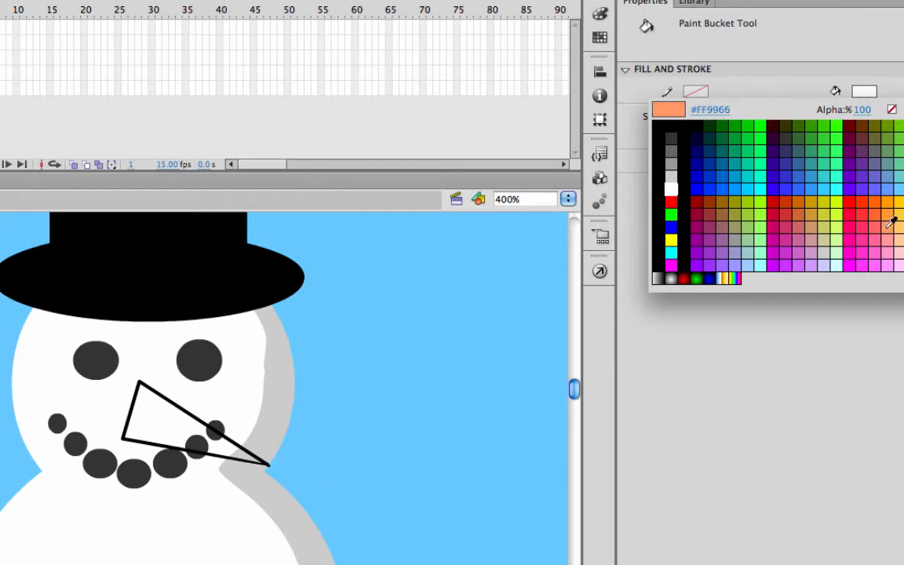
click(893, 196)
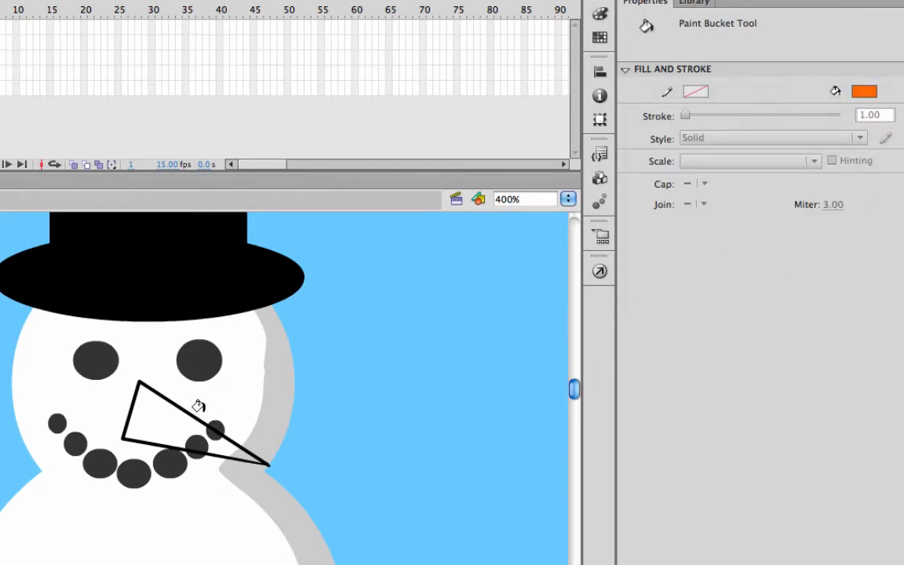
click(144, 411)
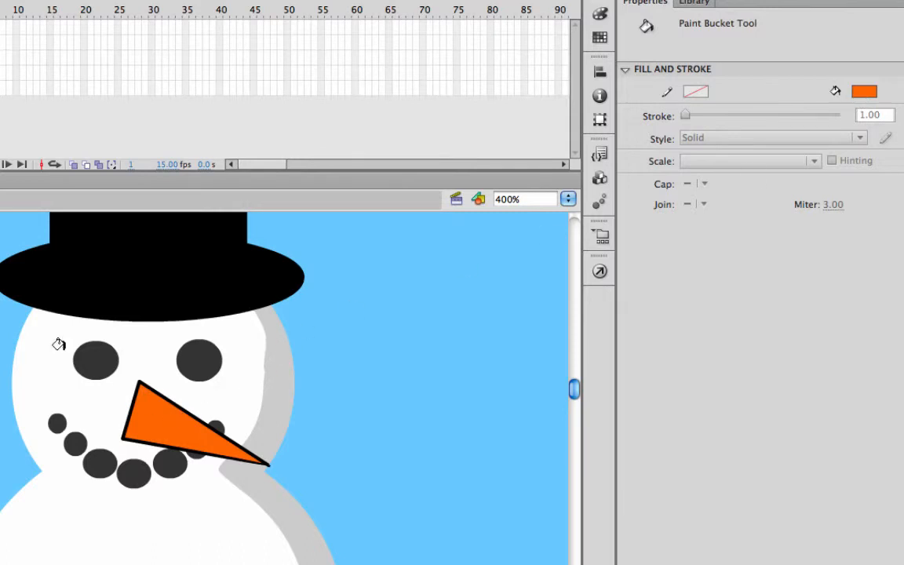
- Remove the black stroke from the carrot nose and move the nose up about 4.5 px
key(v)
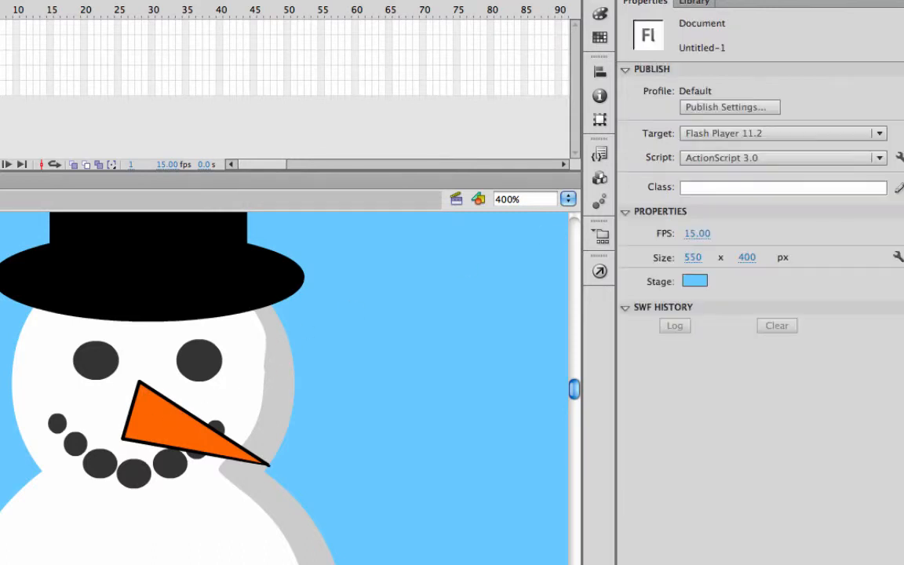
click(163, 427)
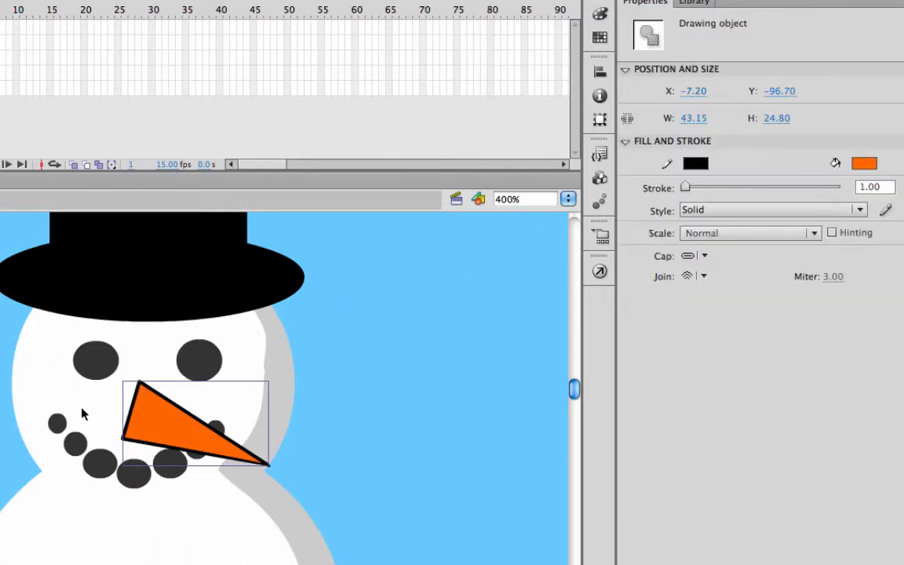
click(697, 164)
click(893, 182)
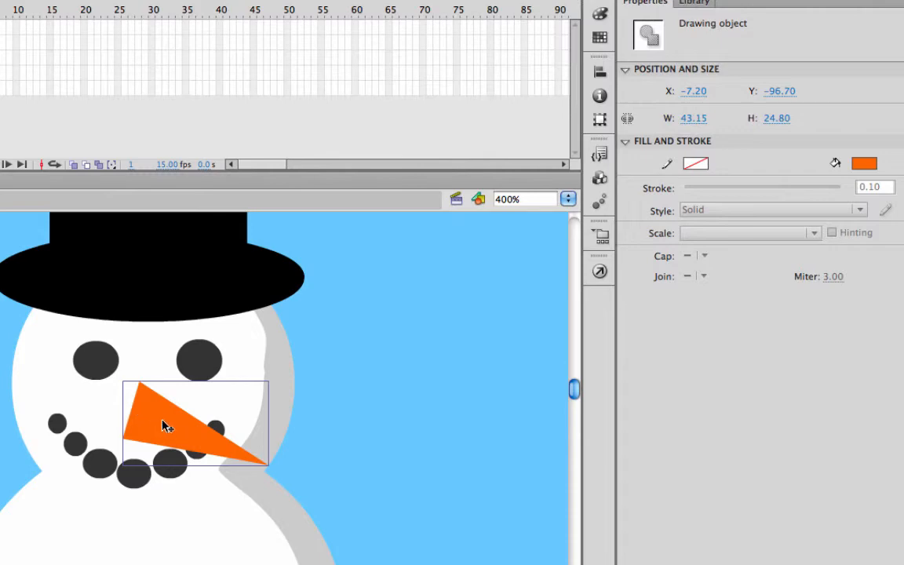
drag(160, 427, 159, 411)
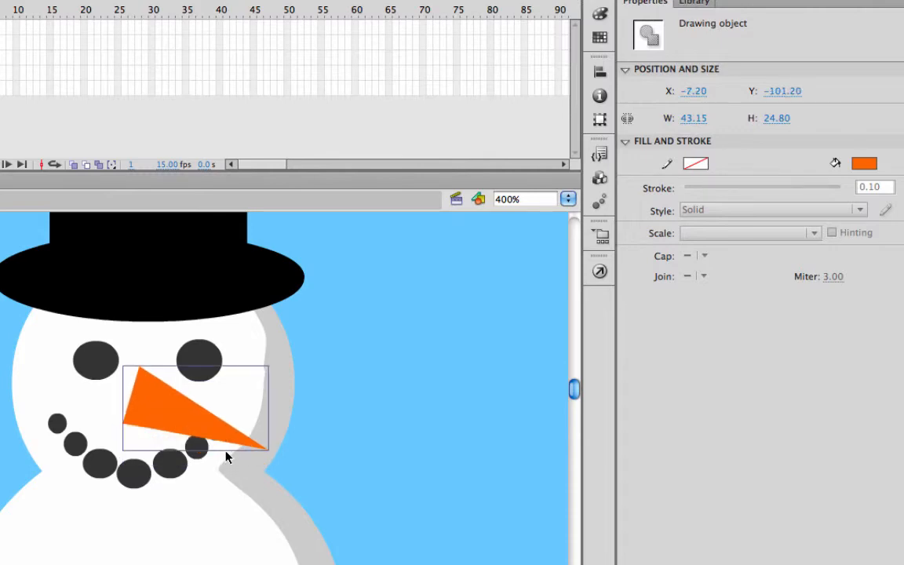
- Roughen the carrot nose's upper and lower long edges into an uneven outline with the Eraser Tool
key(super+equal)
key(super+equal)
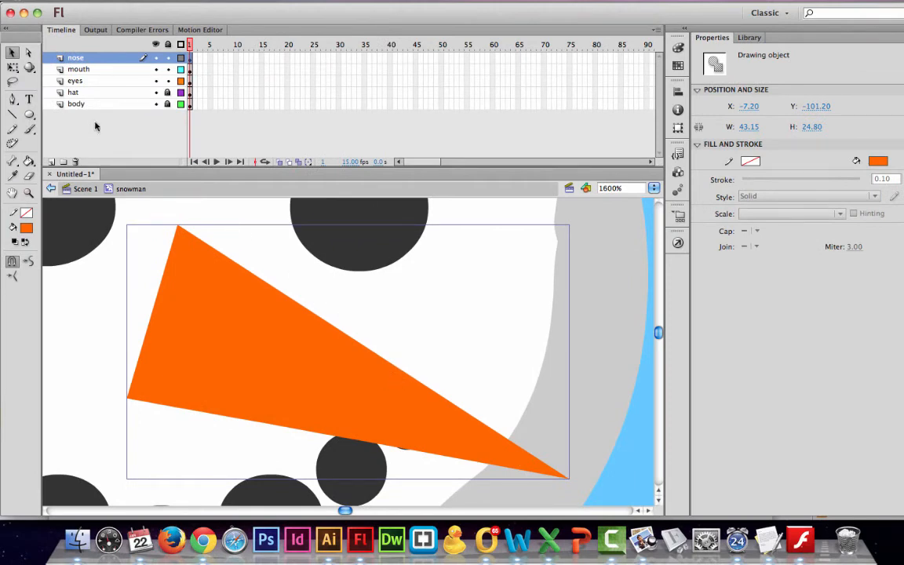
click(29, 174)
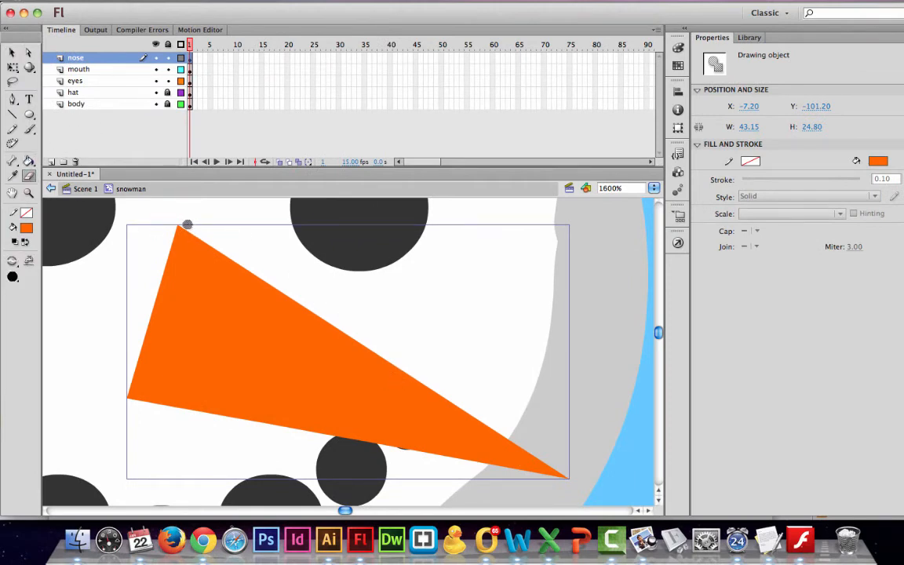
mouse_move(181, 224)
mouse_down()
mouse_move(204, 242)
mouse_move(237, 246)
mouse_move(250, 271)
mouse_move(336, 318)
mouse_move(358, 348)
mouse_move(553, 472)
mouse_up()
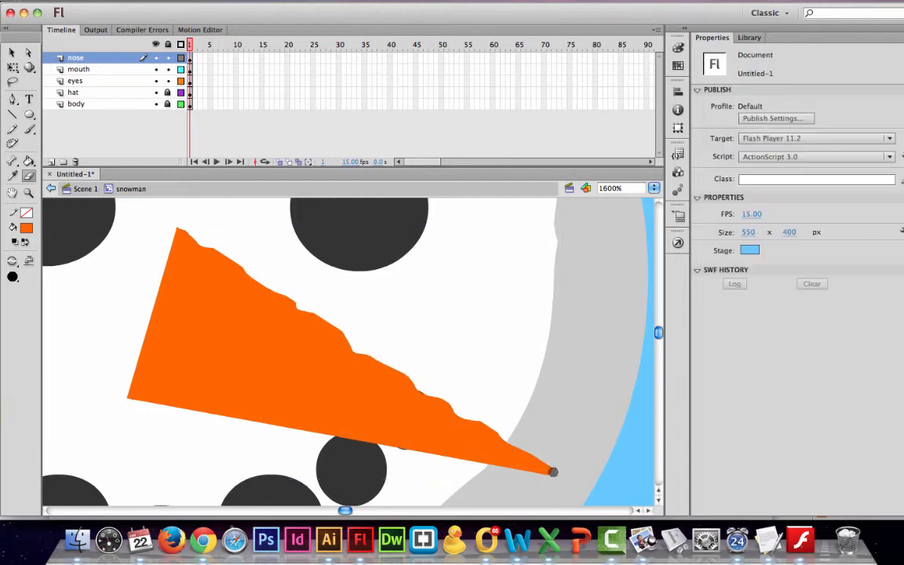
mouse_move(128, 397)
mouse_down()
mouse_move(235, 416)
mouse_move(274, 435)
mouse_move(355, 437)
mouse_move(544, 467)
mouse_up()
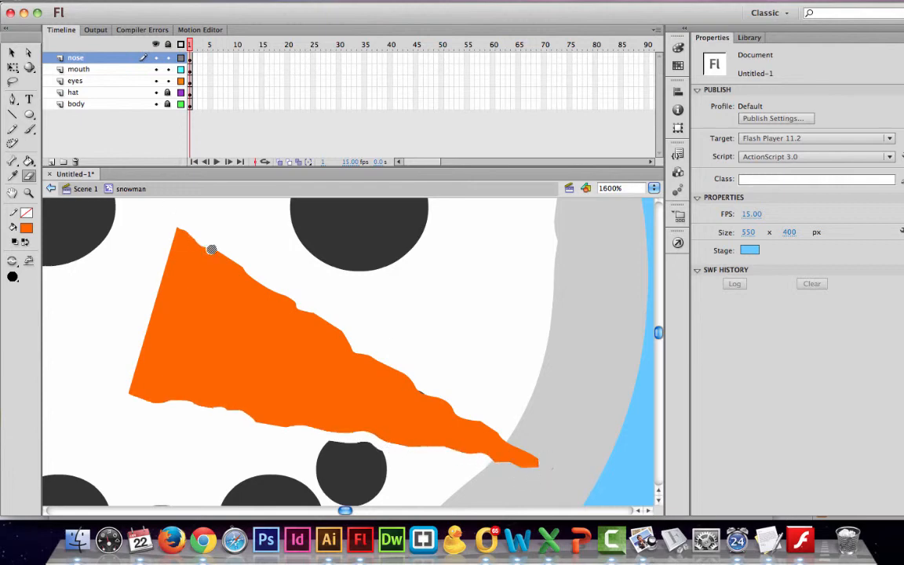
drag(211, 250, 206, 235)
- Hide and show the nose, mouth, eyes, hat and body layers in turn to check each layer's artwork
key(super+minus)
key(super+minus)
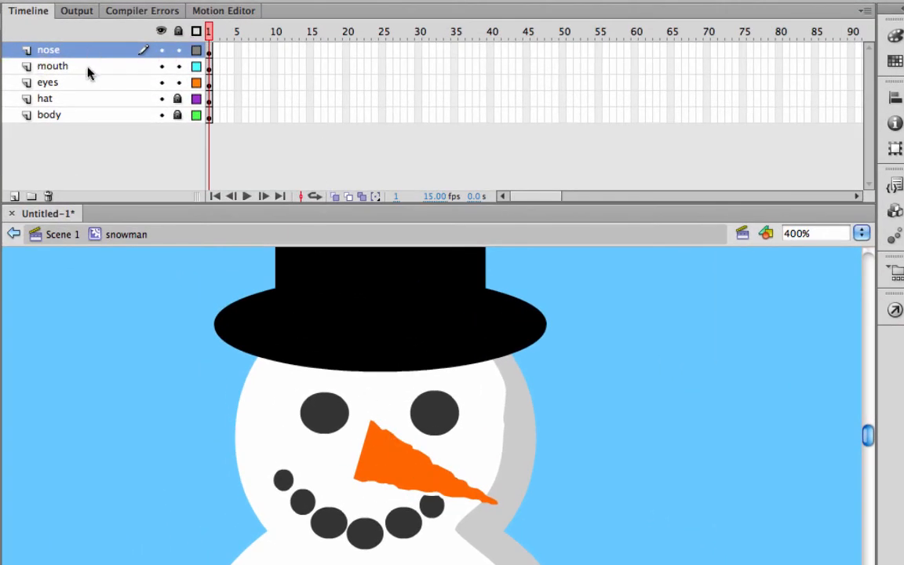
click(162, 51)
click(162, 50)
click(161, 50)
click(162, 66)
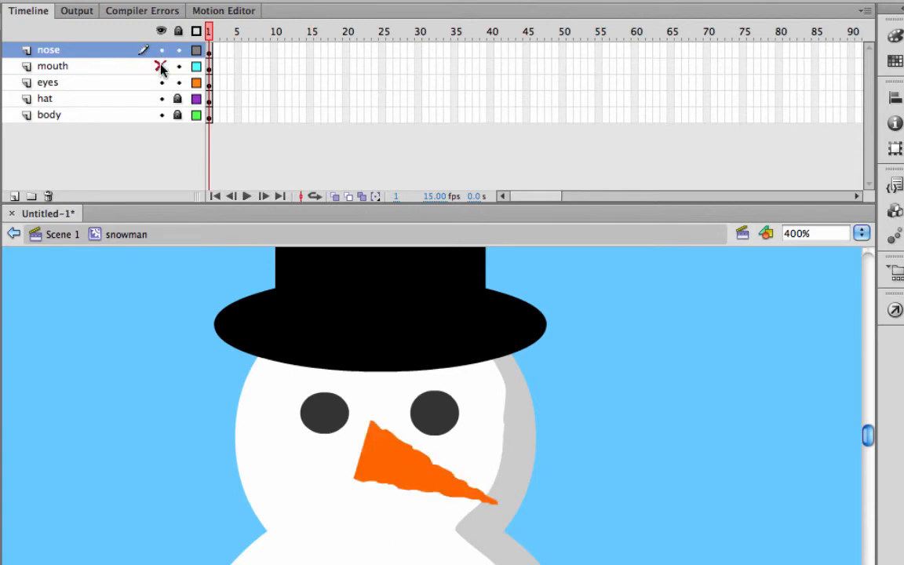
click(161, 67)
click(162, 82)
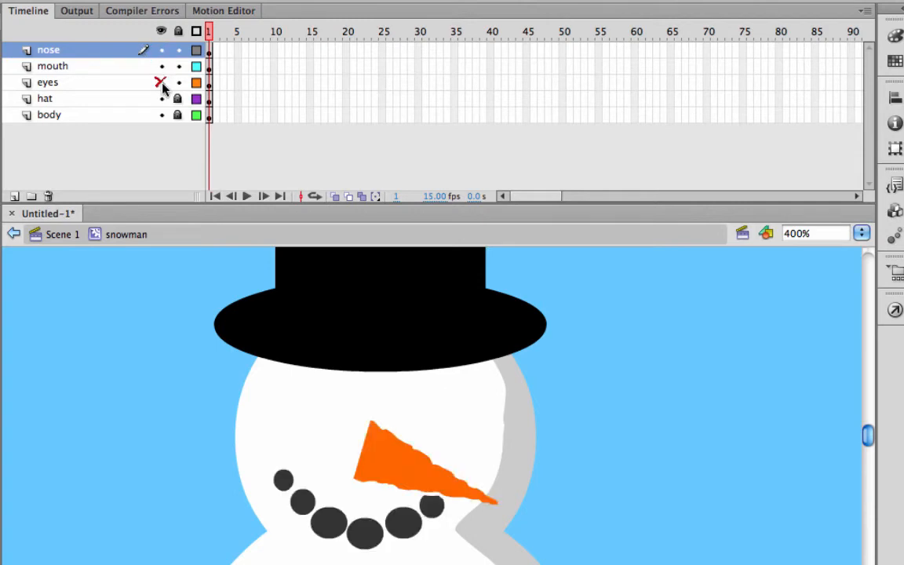
click(161, 83)
click(161, 98)
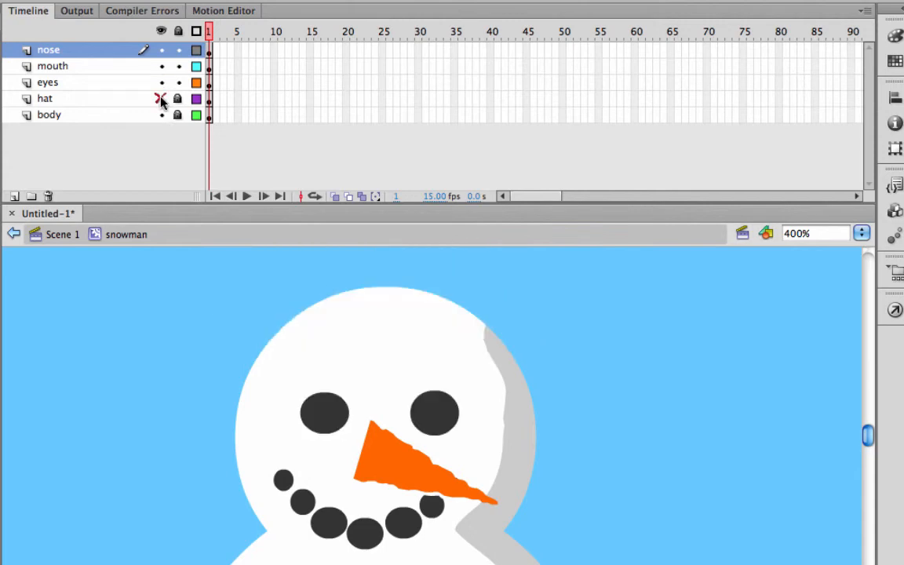
click(162, 99)
click(163, 116)
click(163, 115)
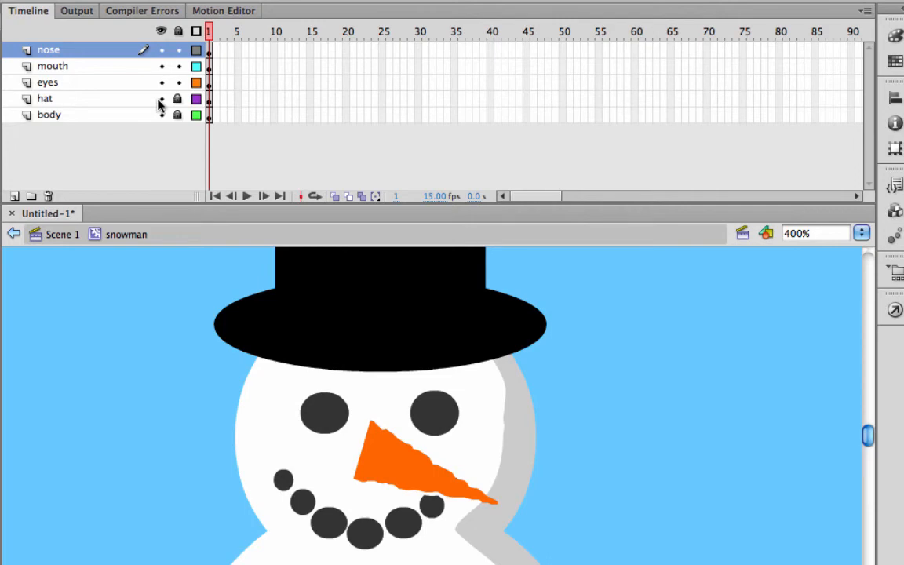
- View the whole snowman, return to Scene 1, and reopen the snowman movie clip for editing
key(super+minus)
key(super+minus)
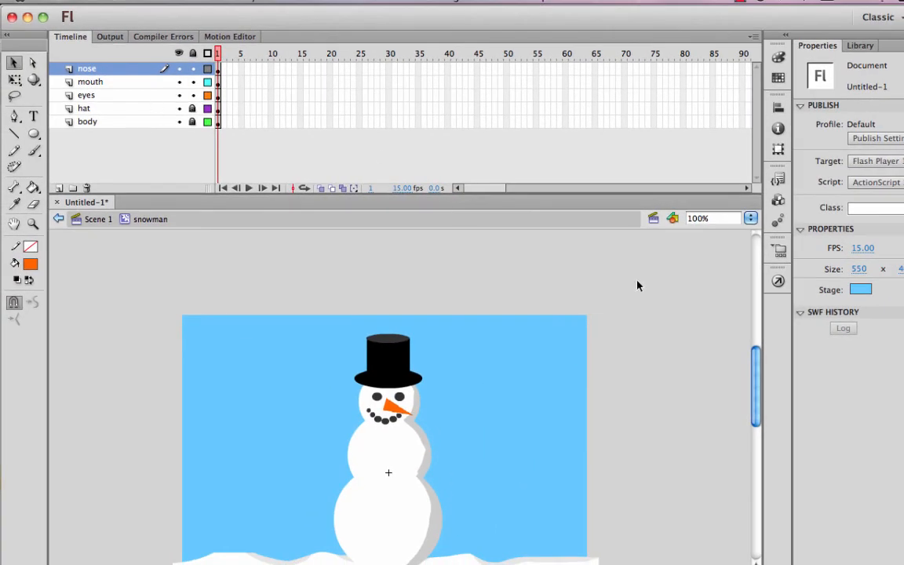
scroll(757, 376, down, 3)
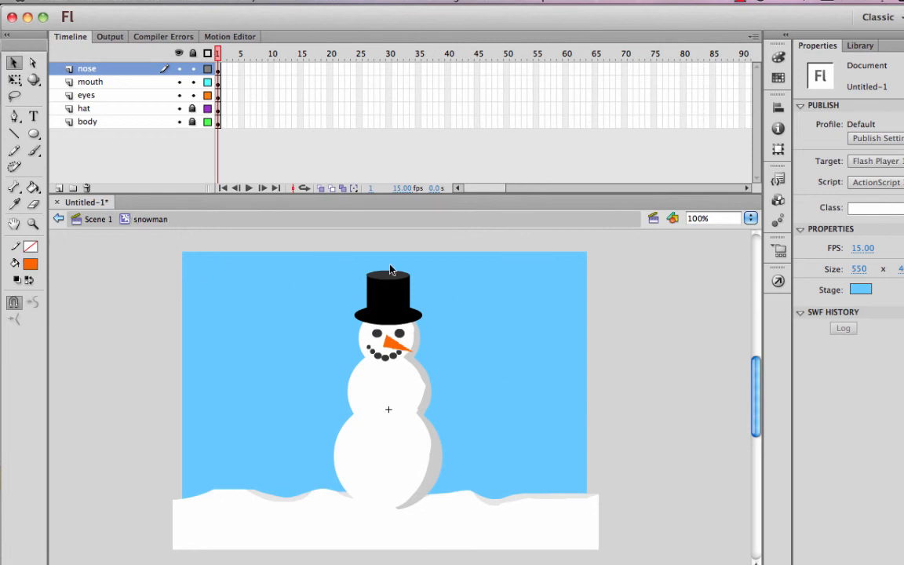
click(97, 219)
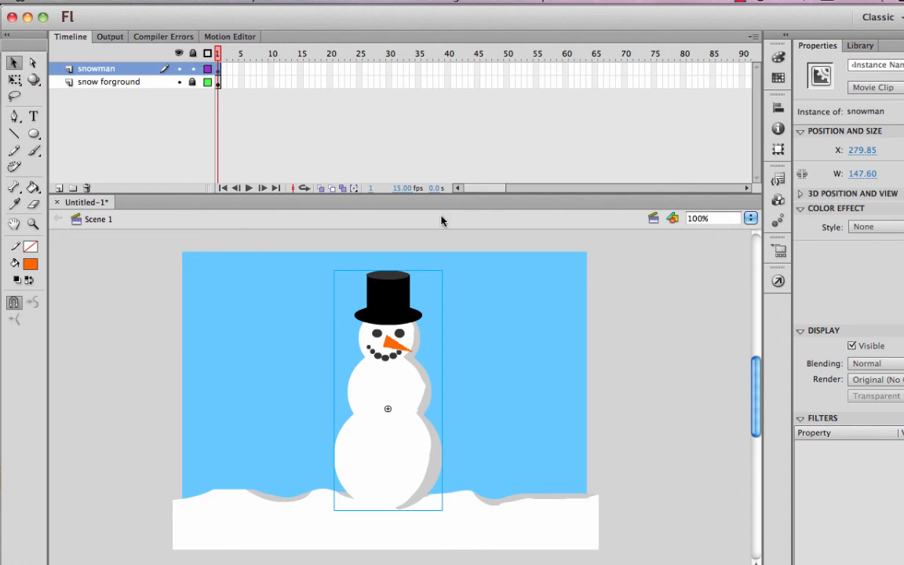
double_click(395, 392)
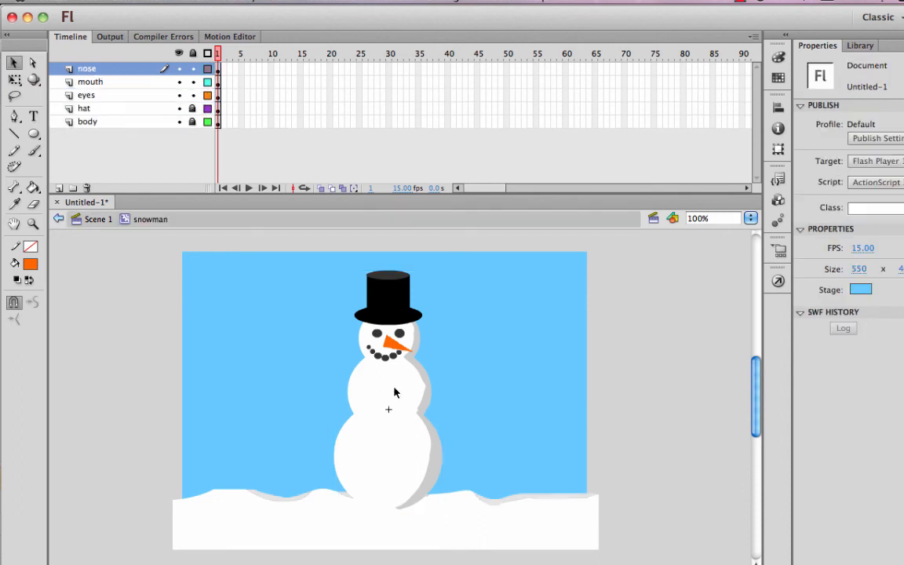